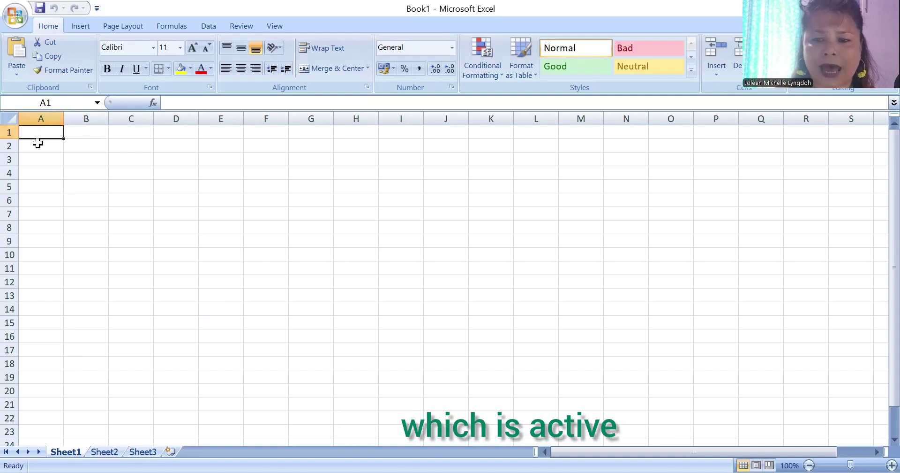
Step: Enter 1 in cell A1 and fill it down through cell A10
{"action": "left_click", "coordinate": [221, 214]}
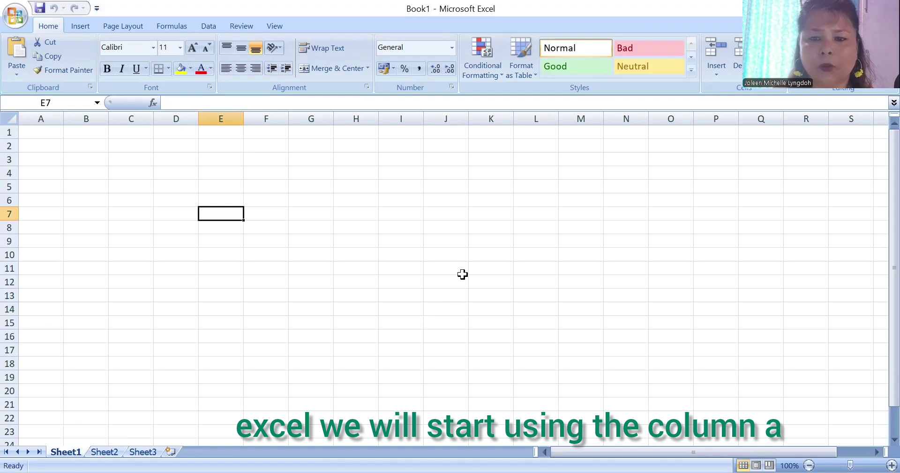
{"action": "left_click", "coordinate": [48, 135]}
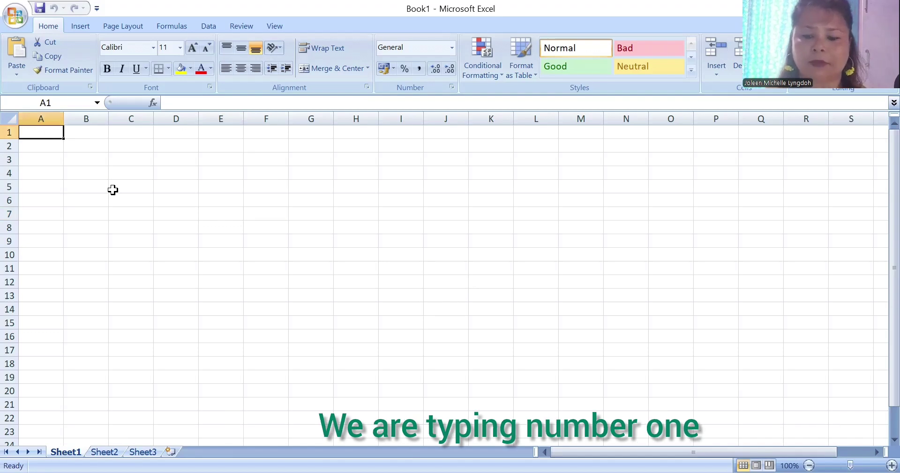
{"action": "type", "text": "1"}
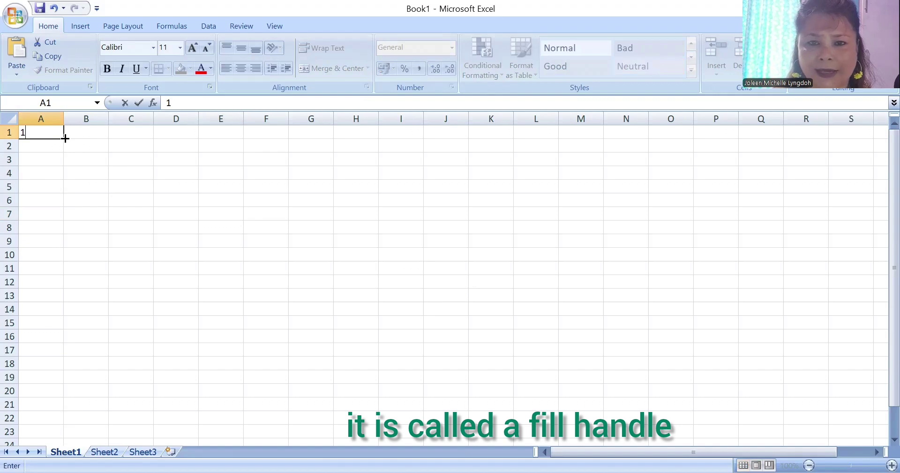
{"action": "left_click_drag", "start_coordinate": [65, 139], "coordinate": [71, 210]}
{"action": "left_click_drag", "start_coordinate": [74, 260], "coordinate": [74, 258]}
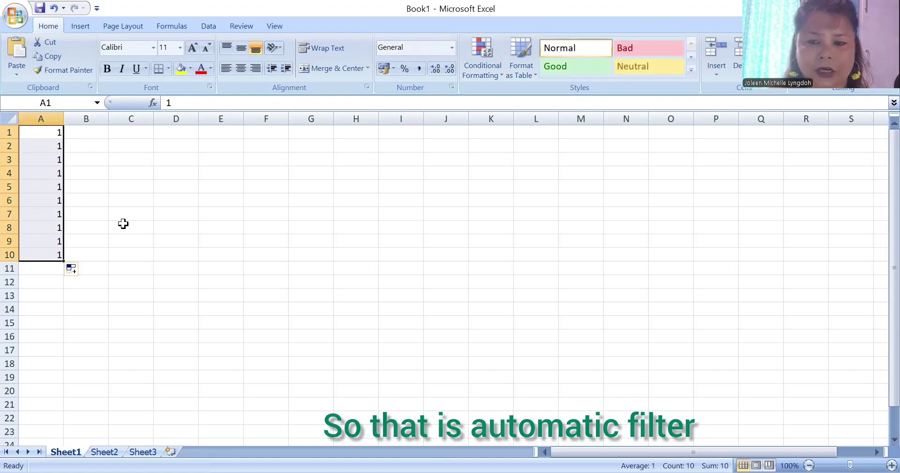
Step: Clear all the filled numbers from column A
{"action": "key", "text": "BackSpace"}
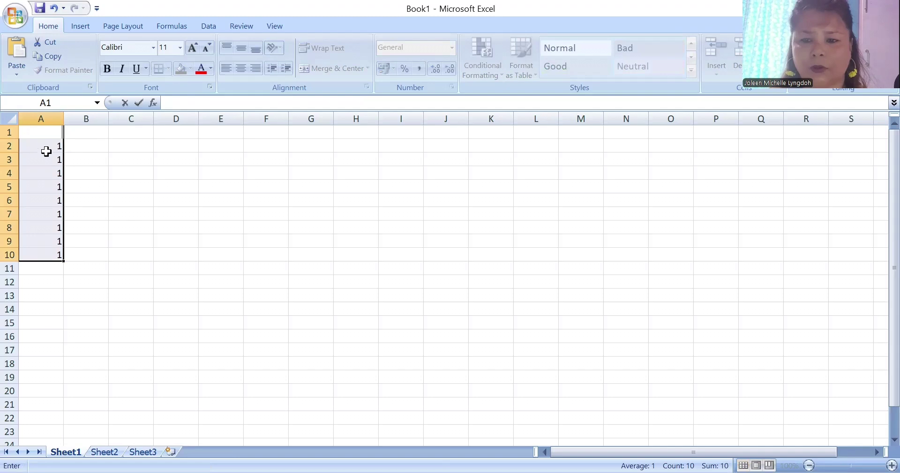
{"action": "left_click_drag", "start_coordinate": [44, 149], "coordinate": [68, 300]}
{"action": "key", "text": "Delete"}
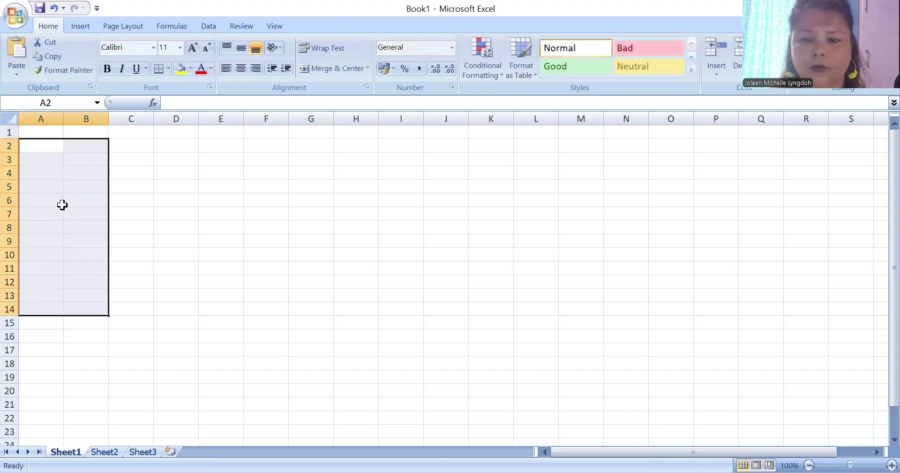
Step: Enter the heading Roll No in cell A1, with the sample numbers 1 and 2 in A2 and A3
{"action": "left_click", "coordinate": [42, 136]}
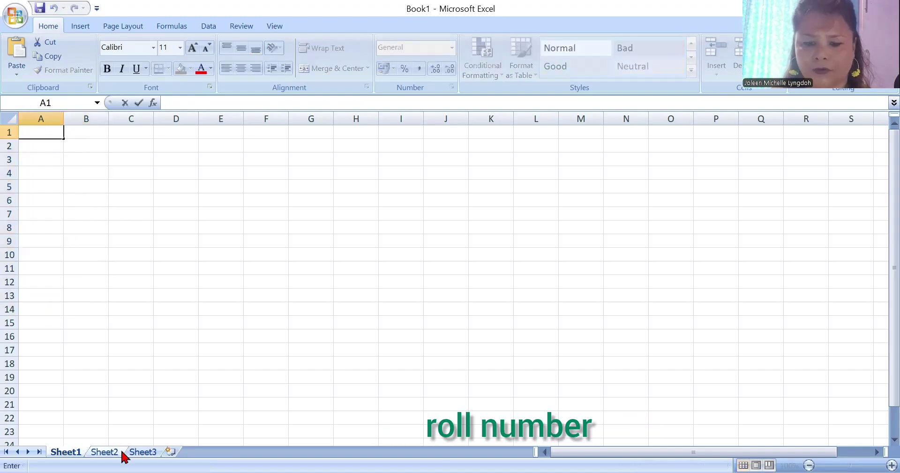
{"action": "type", "text": "Roll No"}
{"action": "left_click", "coordinate": [48, 146]}
{"action": "type", "text": "1"}
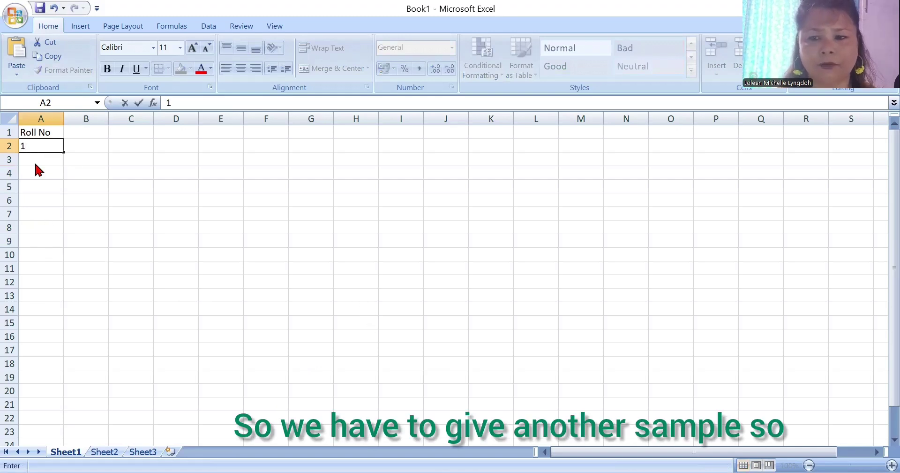
{"action": "key", "text": "Return"}
{"action": "type", "text": "2"}
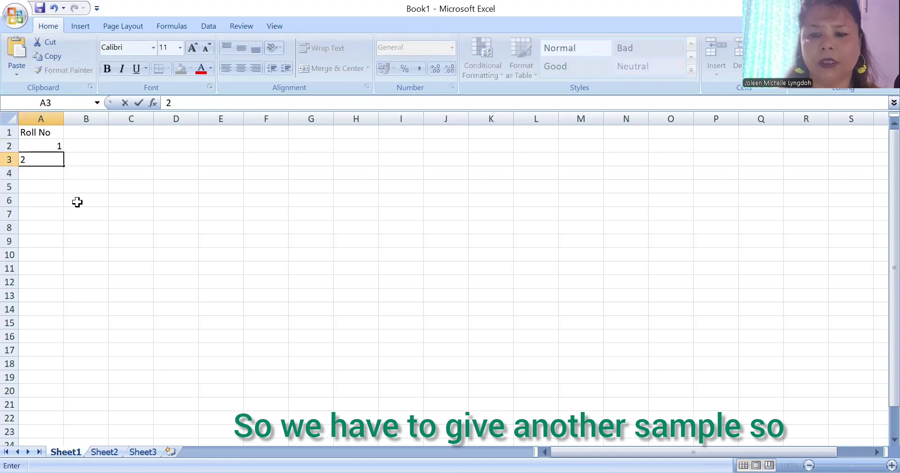
{"action": "left_click", "coordinate": [76, 201]}
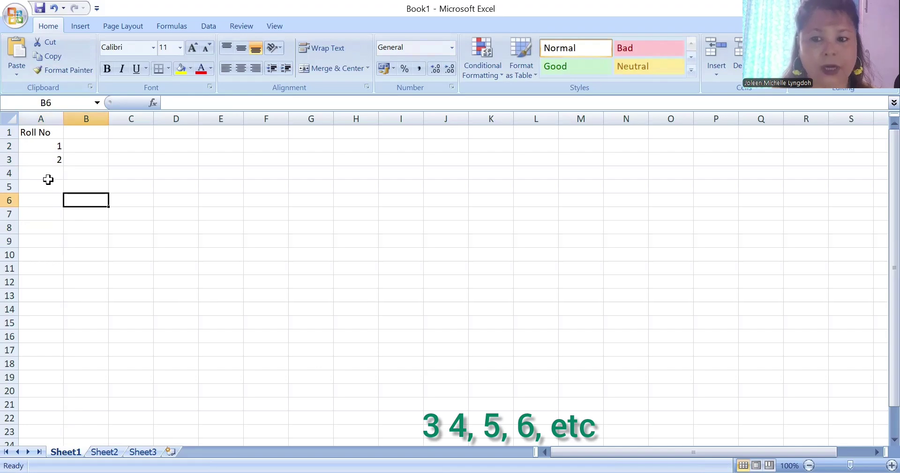
Step: Extend the number series from A2:A3 down to cell A16 with the fill handle
{"action": "left_click", "coordinate": [42, 147]}
{"action": "left_click_drag", "start_coordinate": [42, 148], "coordinate": [41, 158]}
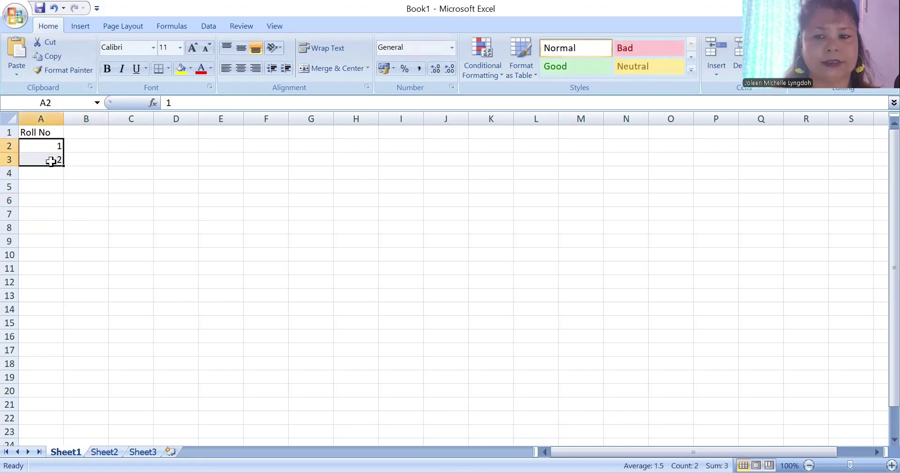
{"action": "left_click_drag", "start_coordinate": [64, 166], "coordinate": [70, 342]}
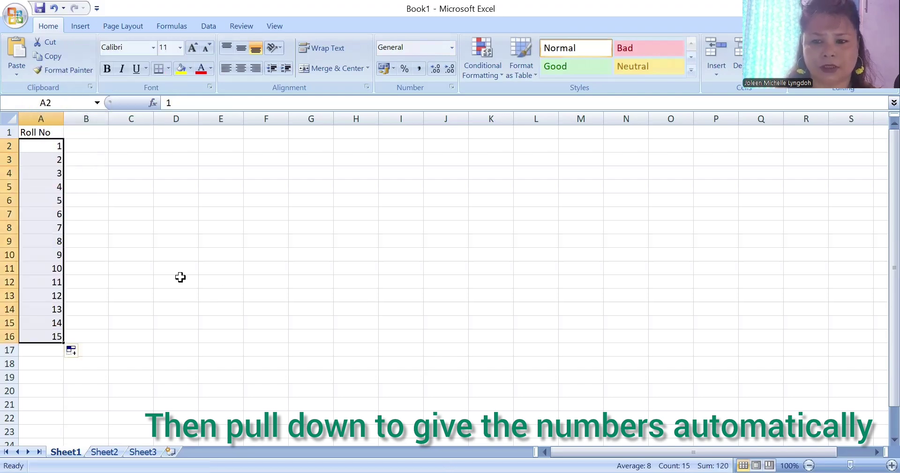
Step: Clear the number series in A2:A16 and the Roll No heading in A1
{"action": "key", "text": "Delete"}
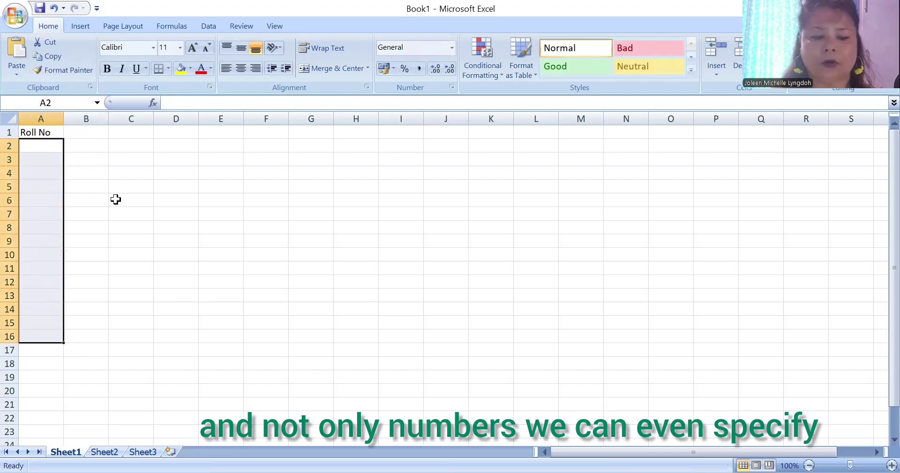
{"action": "left_click", "coordinate": [50, 136]}
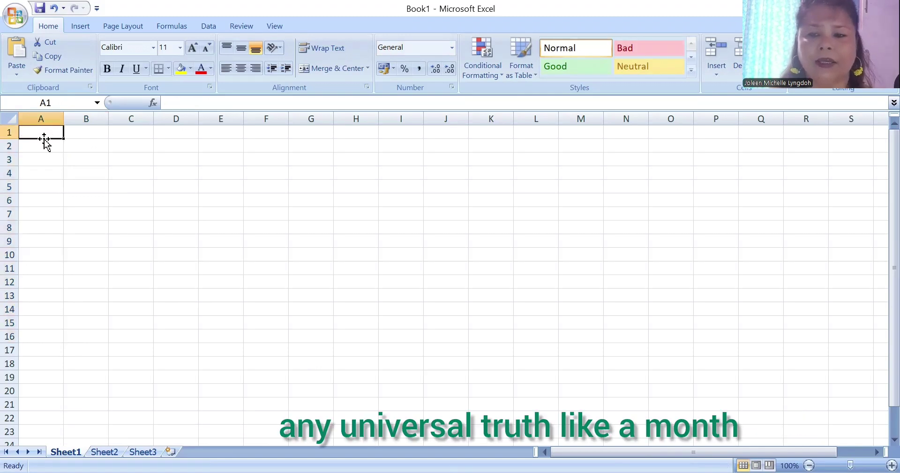
{"action": "key", "text": "BackSpace"}
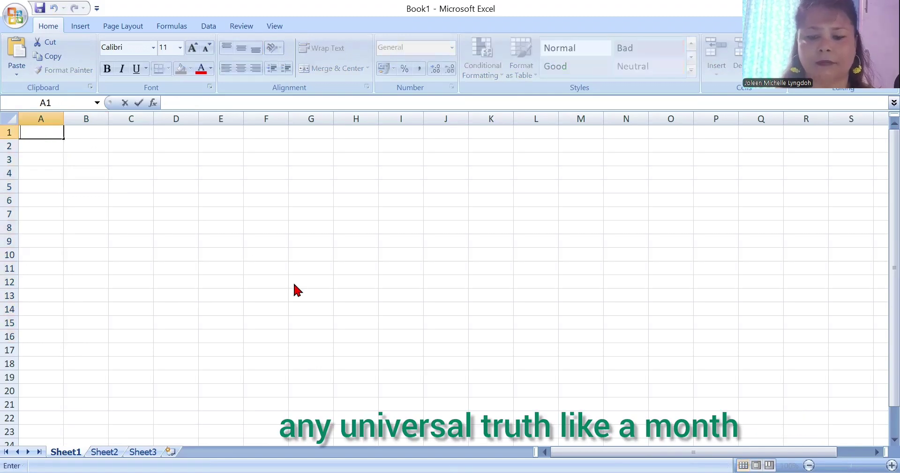
Step: Enter the heading Months in A1 and January in A2, and fill the following months down column A
{"action": "type", "text": "Months"}
{"action": "key", "text": "Return"}
{"action": "type", "text": "January"}
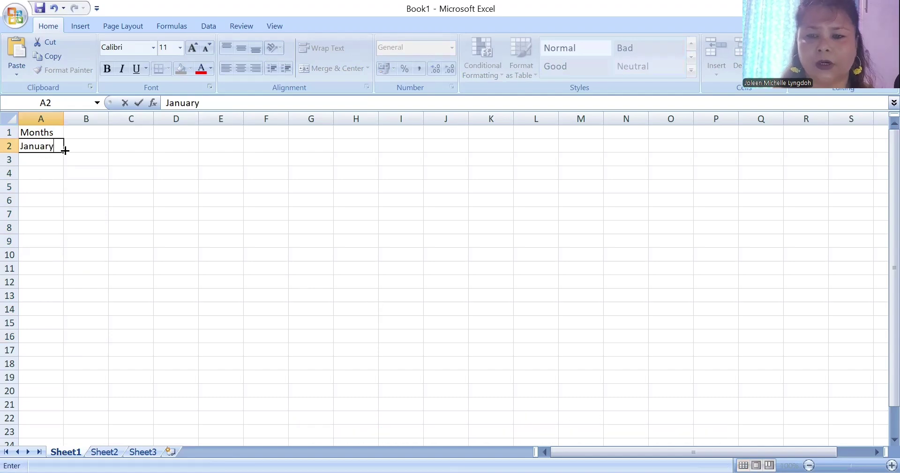
{"action": "left_click_drag", "start_coordinate": [64, 152], "coordinate": [65, 172]}
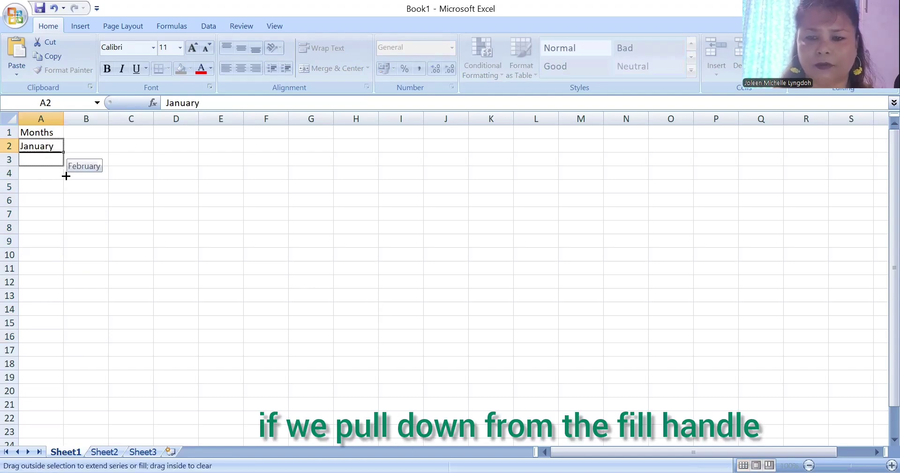
{"action": "left_click_drag", "start_coordinate": [86, 268], "coordinate": [93, 300]}
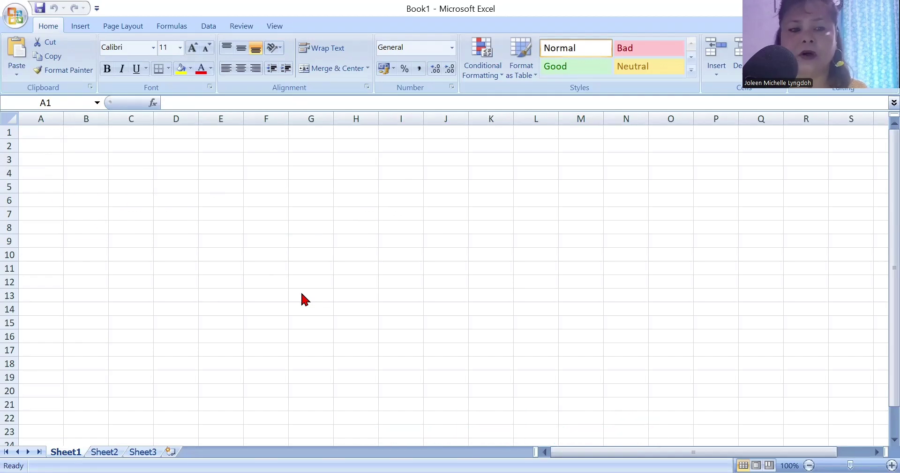
Step: Enter the heading Roll No in cell A1 of the empty sheet and move on to cell B1
{"action": "left_click", "coordinate": [47, 129]}
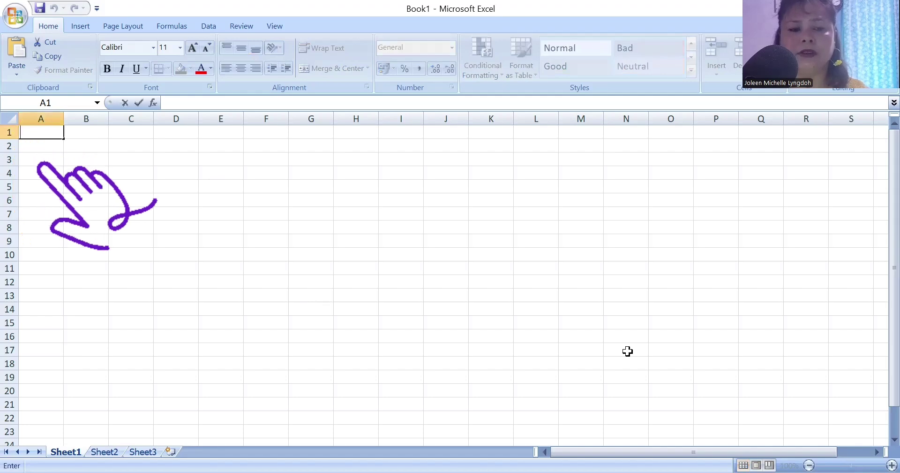
{"action": "type", "text": "R"}
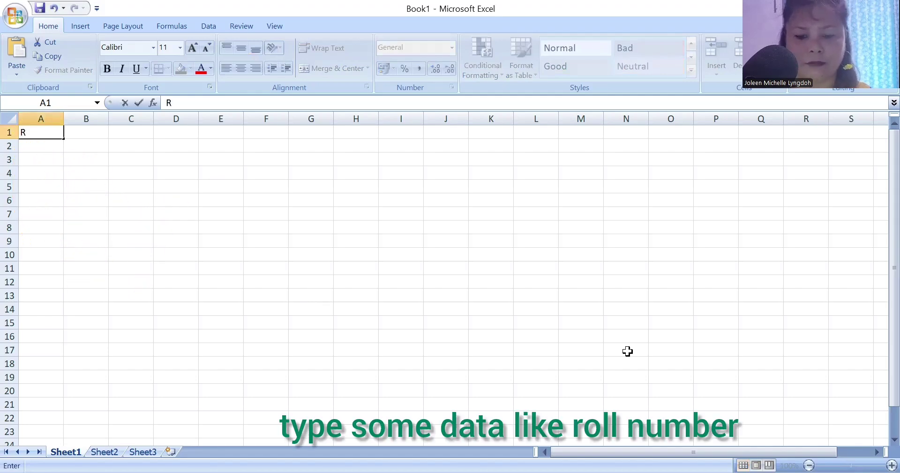
{"action": "type", "text": "oll No"}
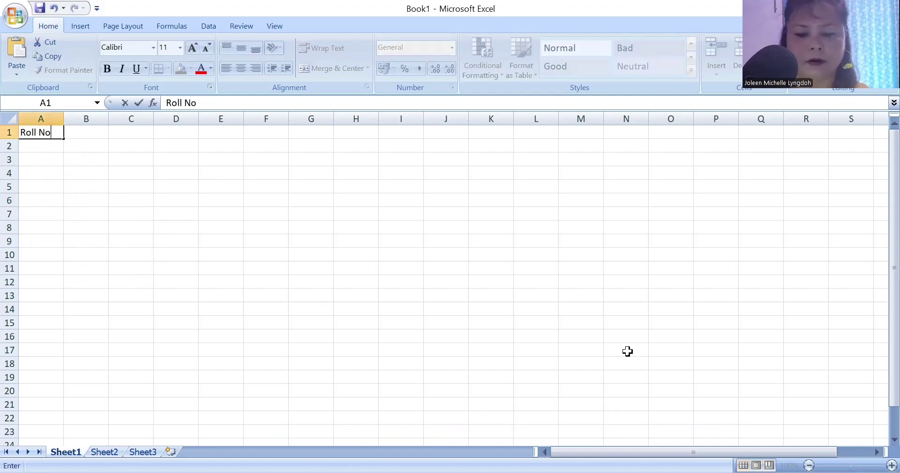
{"action": "key", "text": "Right"}
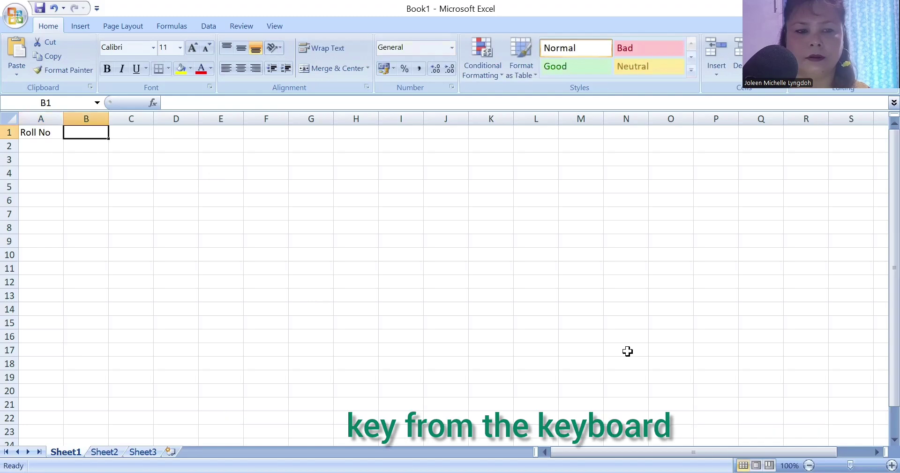
{"action": "left_click", "coordinate": [61, 136]}
{"action": "left_click", "coordinate": [83, 130]}
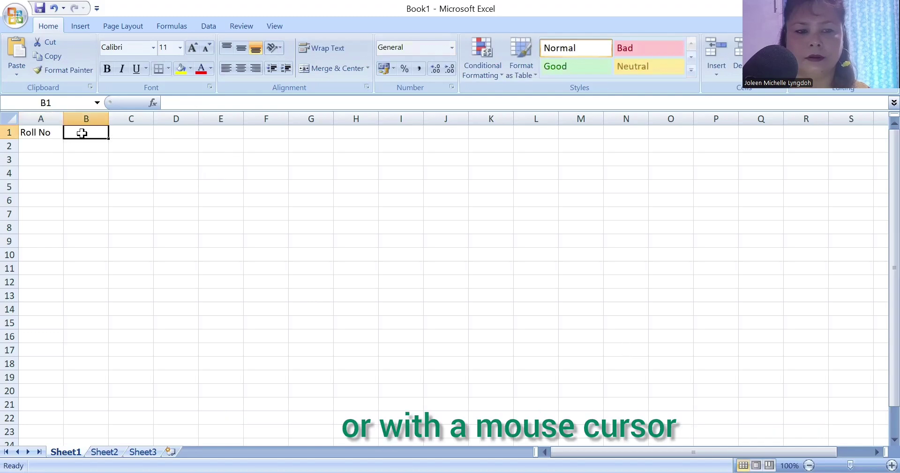
{"action": "double_click", "coordinate": [82, 133]}
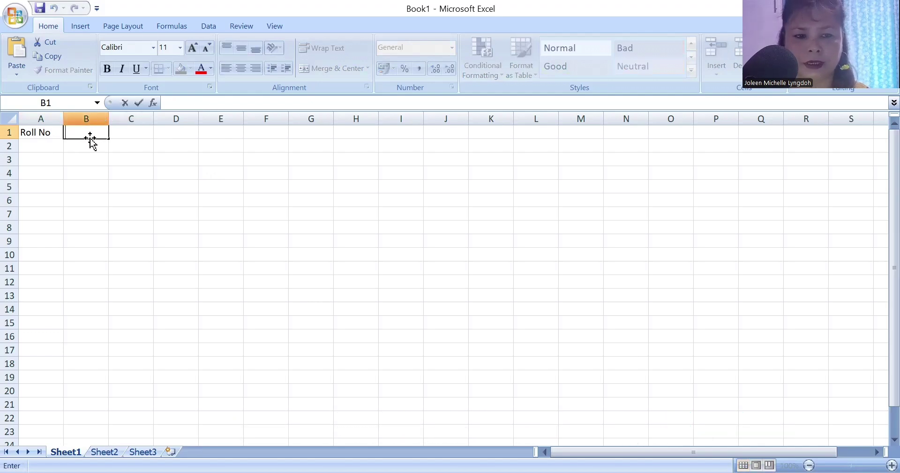
Step: Widen column B to almost twice its width and select cell B1 for the next heading
{"action": "left_click", "coordinate": [108, 119]}
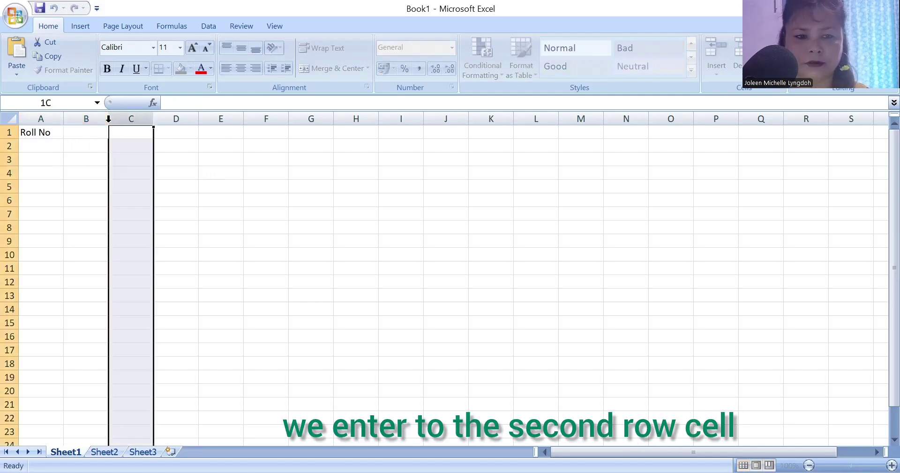
{"action": "left_click", "coordinate": [109, 121]}
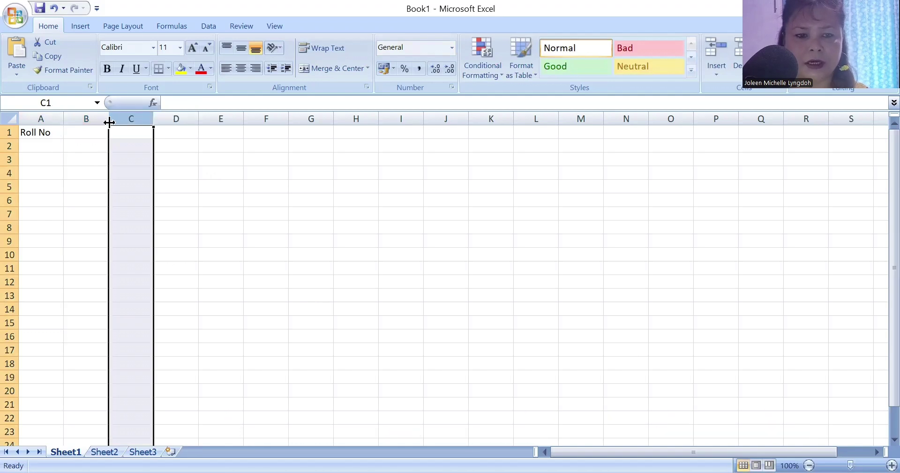
{"action": "left_click_drag", "start_coordinate": [108, 122], "coordinate": [143, 121]}
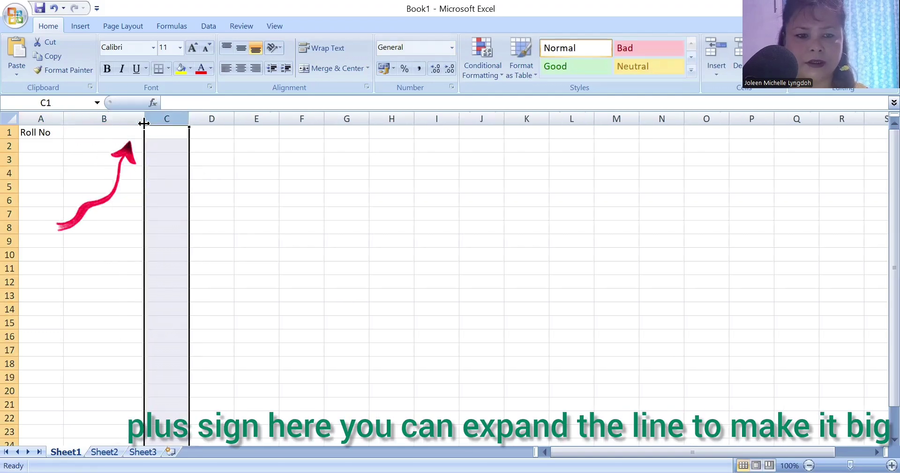
{"action": "left_click", "coordinate": [94, 133]}
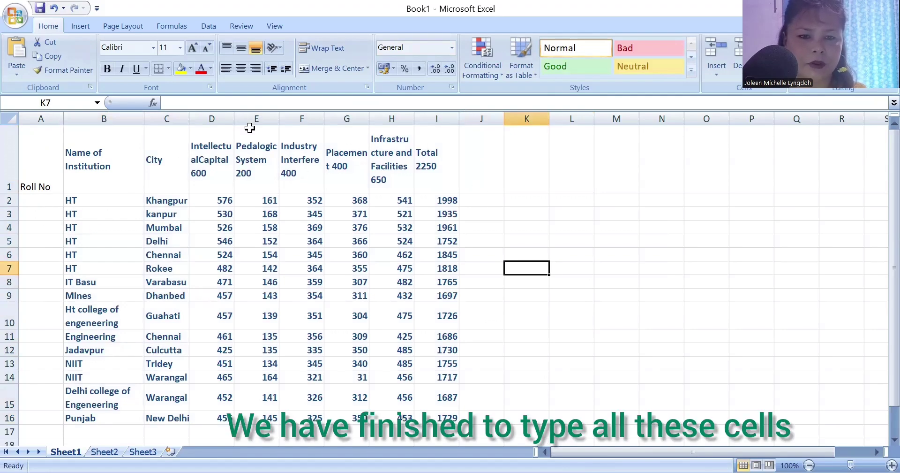
Step: Widen columns D to H so that each heading fits on one line
{"action": "left_click_drag", "start_coordinate": [235, 121], "coordinate": [533, 121]}
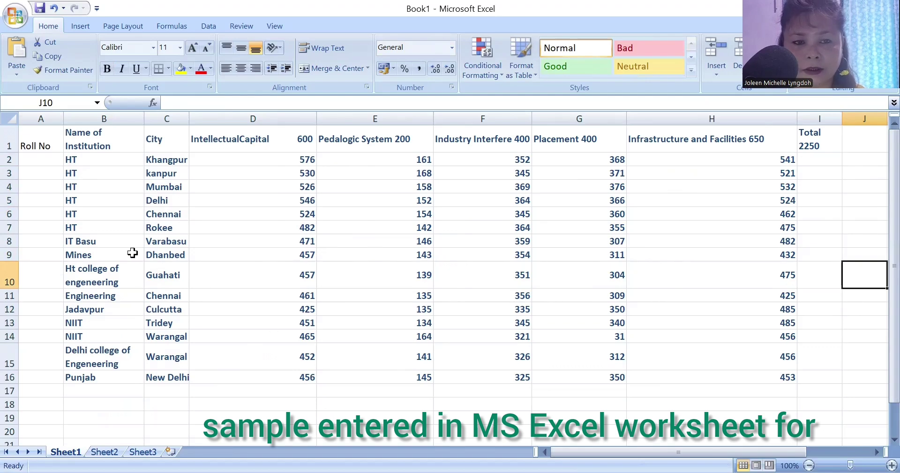
Step: Enter the sample roll numbers 1 in cell A2 and 2 in cell A3
{"action": "left_click", "coordinate": [37, 160]}
{"action": "type", "text": "1"}
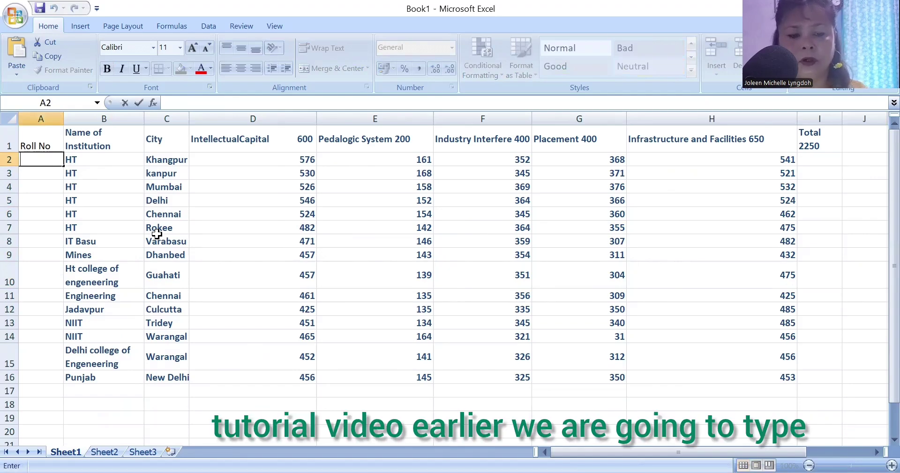
{"action": "type", "text": "1"}
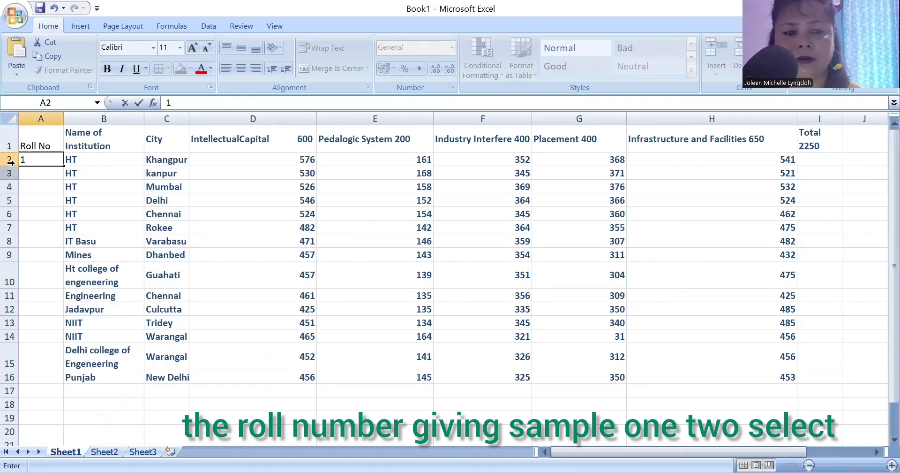
{"action": "left_click", "coordinate": [41, 173]}
{"action": "type", "text": "2"}
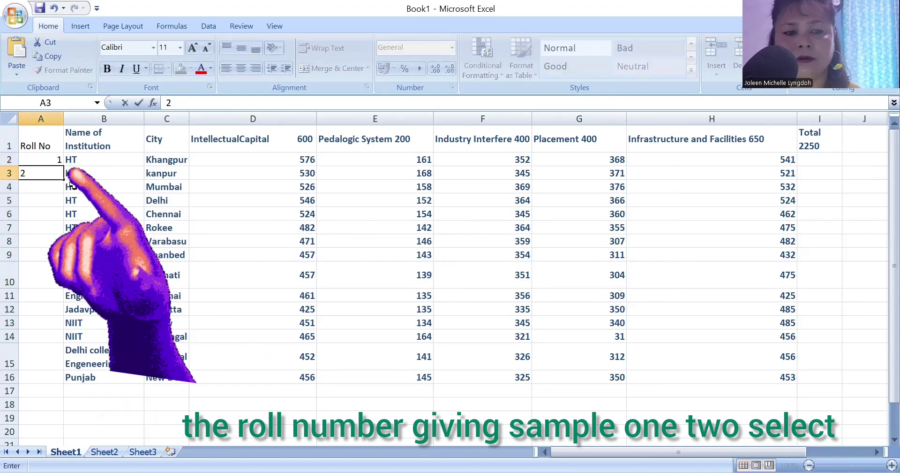
Step: Fill the roll number series from A2:A3 down to 15 in the Punjab row, A16
{"action": "left_click", "coordinate": [41, 161]}
{"action": "left_click_drag", "start_coordinate": [41, 161], "coordinate": [42, 173]}
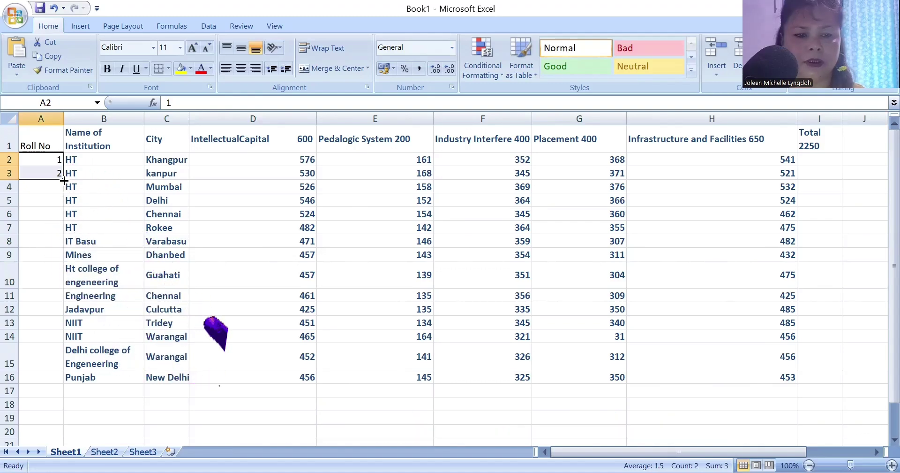
{"action": "left_click_drag", "start_coordinate": [62, 179], "coordinate": [60, 378]}
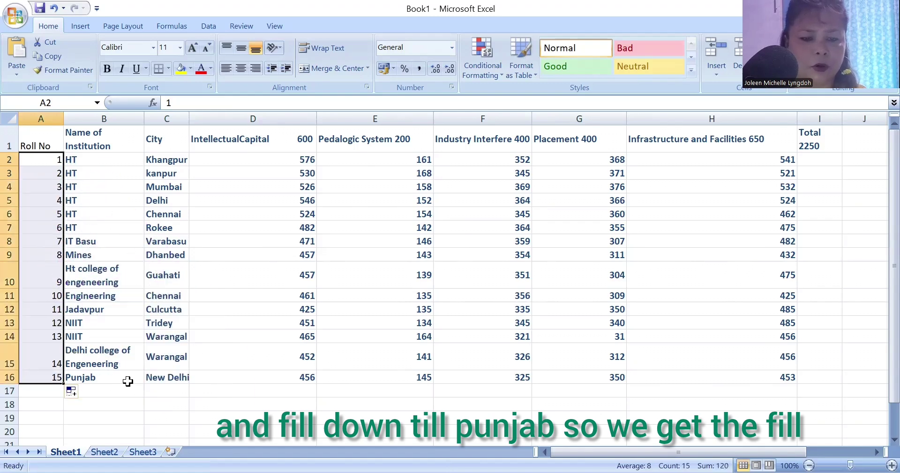
{"action": "left_click", "coordinate": [191, 405]}
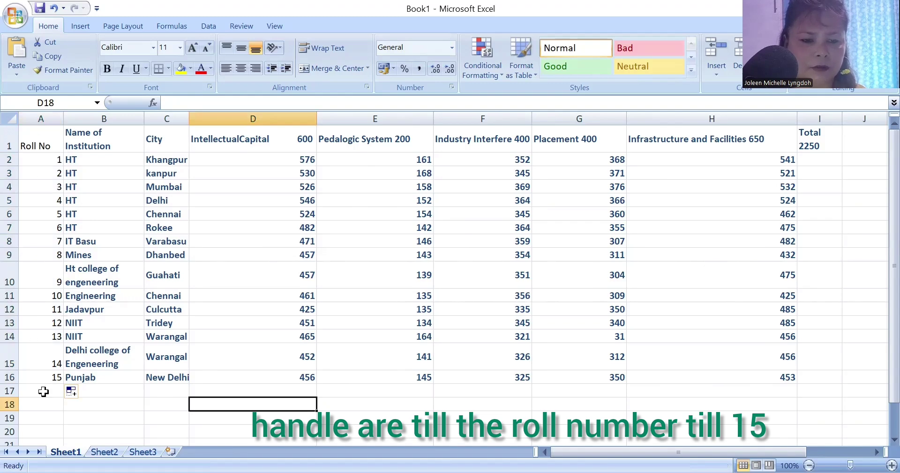
{"action": "left_click", "coordinate": [152, 403]}
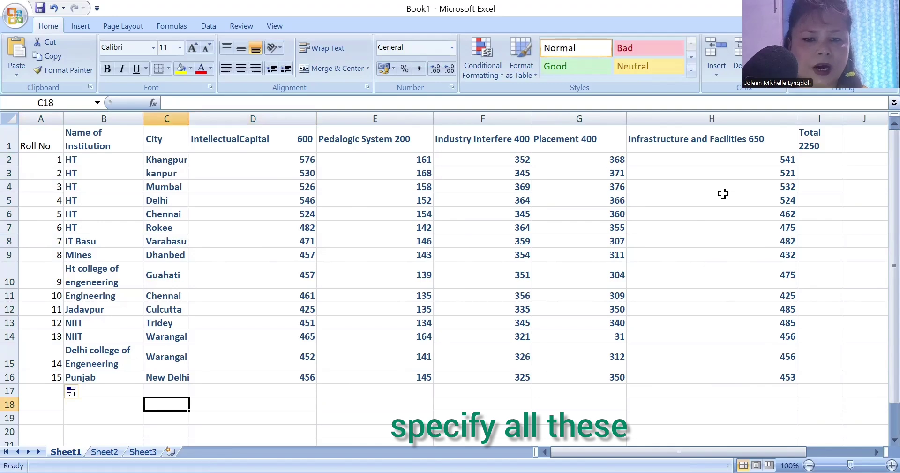
{"action": "left_click", "coordinate": [253, 140]}
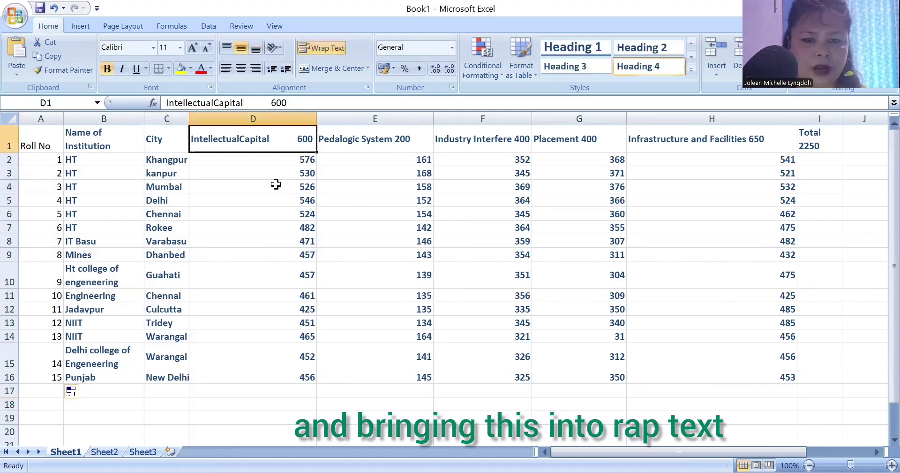
{"action": "left_click", "coordinate": [375, 403]}
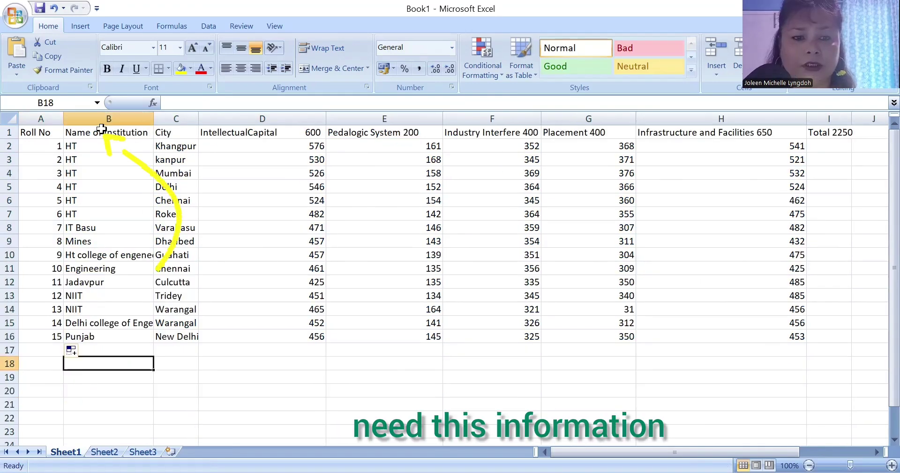
Step: Narrow the Name of Institution column, B, to less than half its width
{"action": "double_click", "coordinate": [102, 133]}
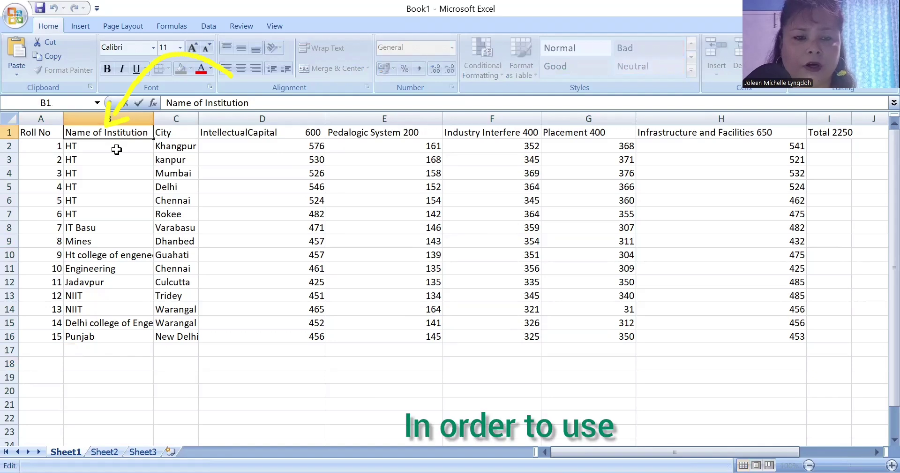
{"action": "left_click", "coordinate": [117, 147]}
{"action": "left_click", "coordinate": [113, 134]}
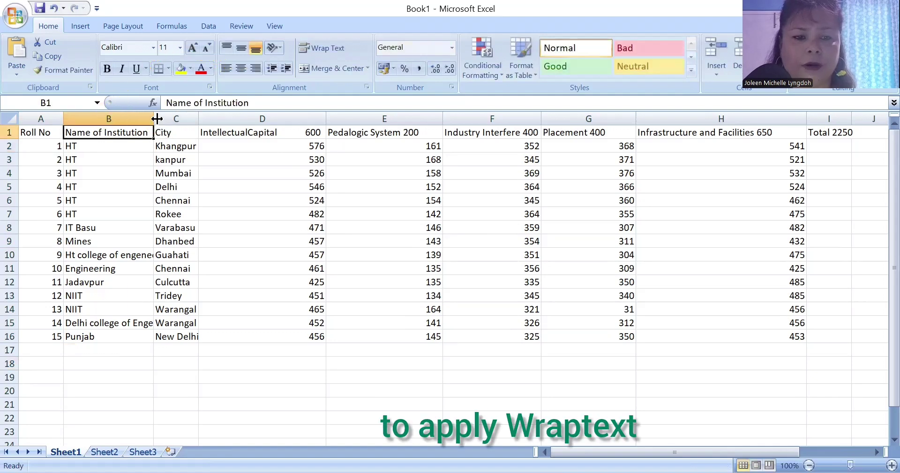
{"action": "left_click_drag", "start_coordinate": [153, 114], "coordinate": [103, 120]}
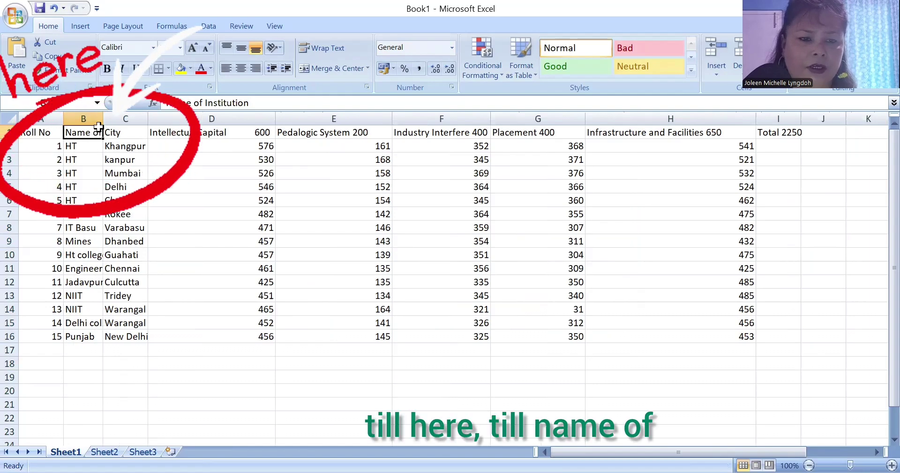
Step: Turn on text wrapping for column B and widen it so the Name of Institution heading breaks into two lines
{"action": "right_click", "coordinate": [88, 118]}
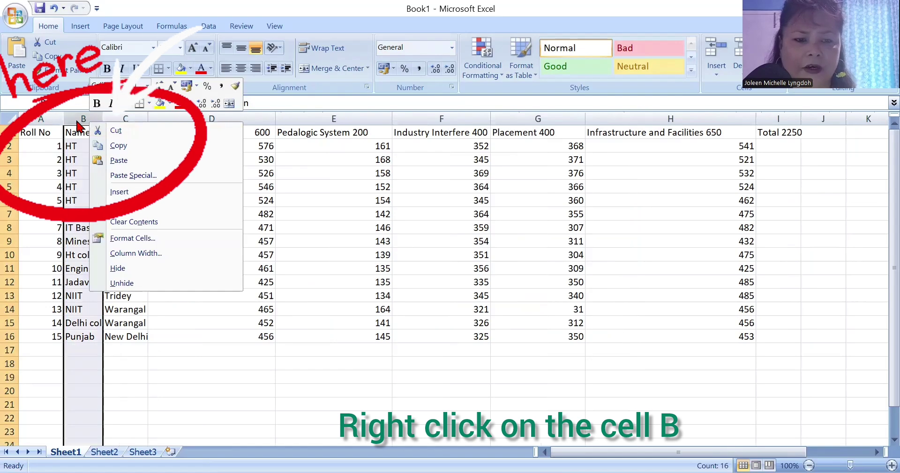
{"action": "left_click", "coordinate": [133, 239]}
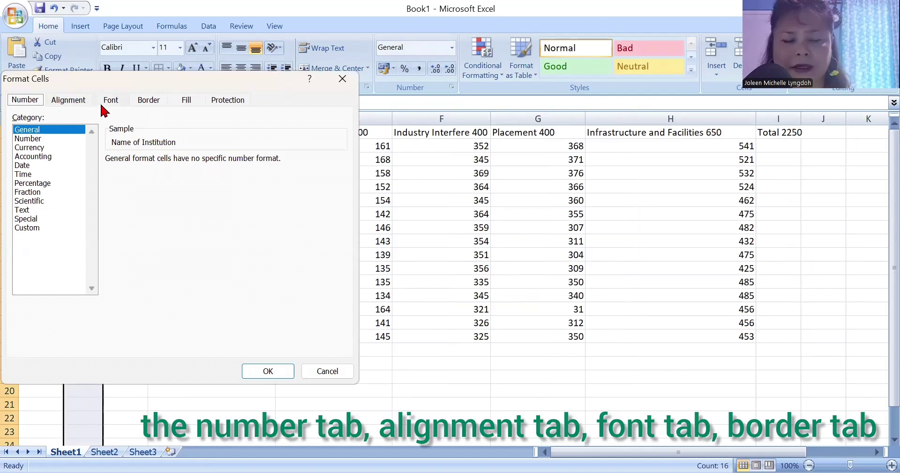
{"action": "left_click", "coordinate": [84, 103]}
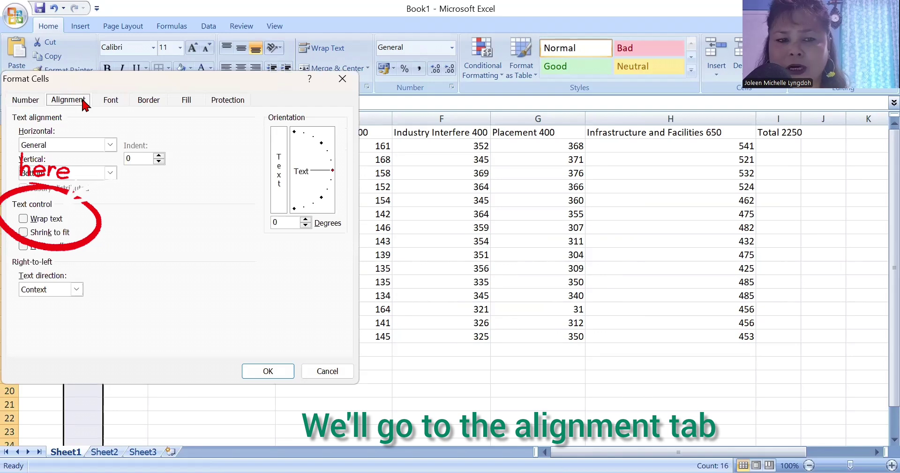
{"action": "left_click", "coordinate": [52, 219]}
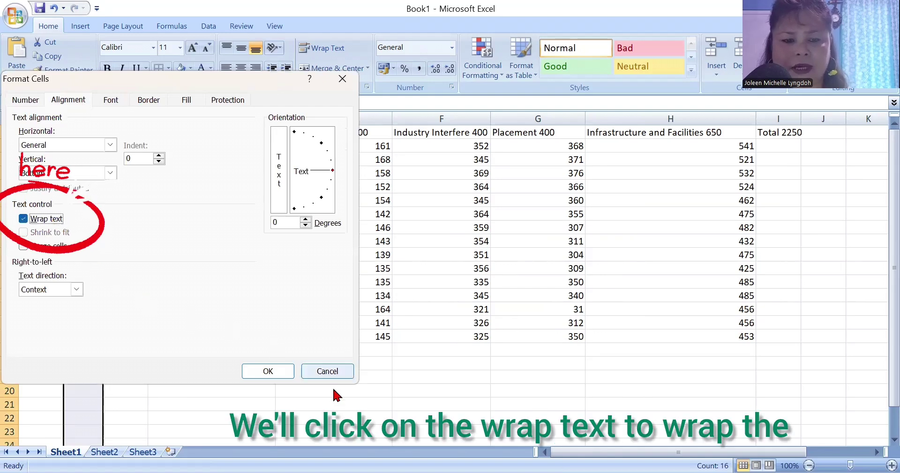
{"action": "left_click", "coordinate": [255, 368]}
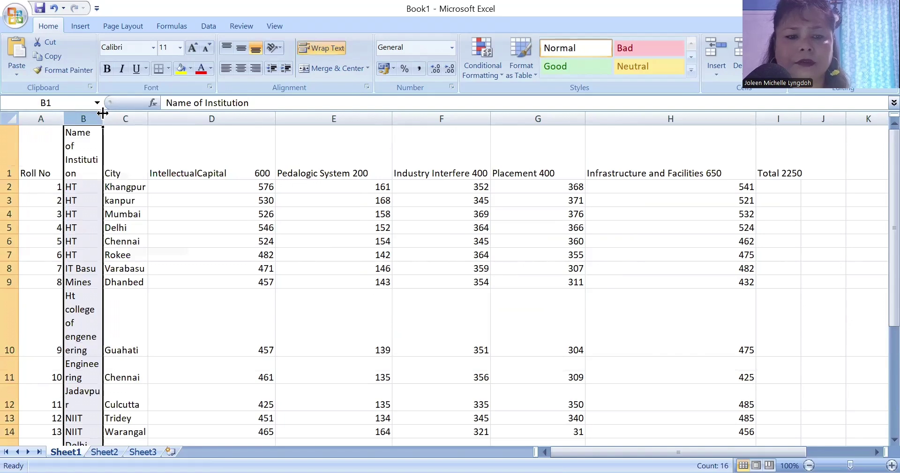
{"action": "left_click_drag", "start_coordinate": [102, 114], "coordinate": [122, 113]}
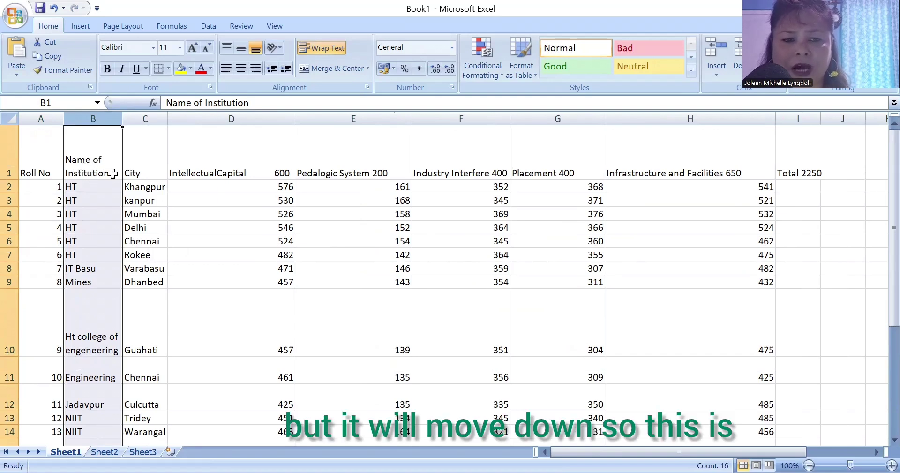
Step: Turn on text wrapping for the IntellectualCapital column, D, and narrow it to less than half its width
{"action": "left_click", "coordinate": [238, 166]}
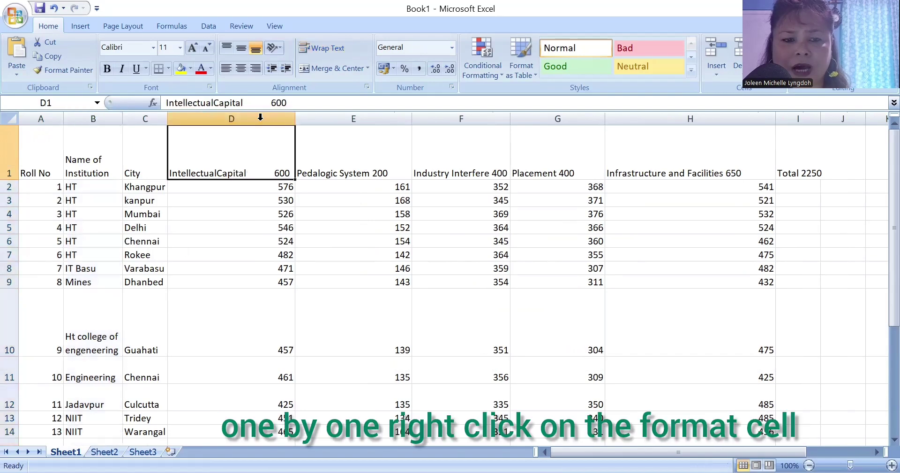
{"action": "right_click", "coordinate": [183, 119]}
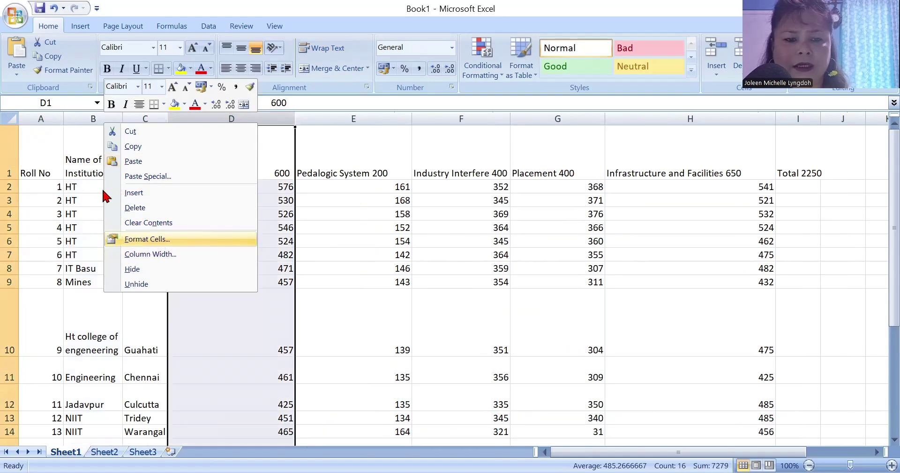
{"action": "left_click", "coordinate": [147, 238]}
{"action": "left_click", "coordinate": [43, 223]}
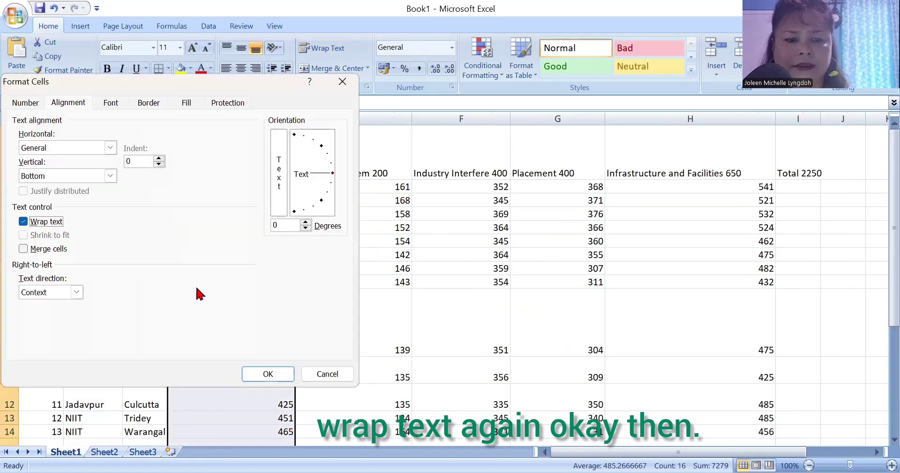
{"action": "left_click", "coordinate": [267, 373]}
{"action": "left_click_drag", "start_coordinate": [292, 119], "coordinate": [216, 112]}
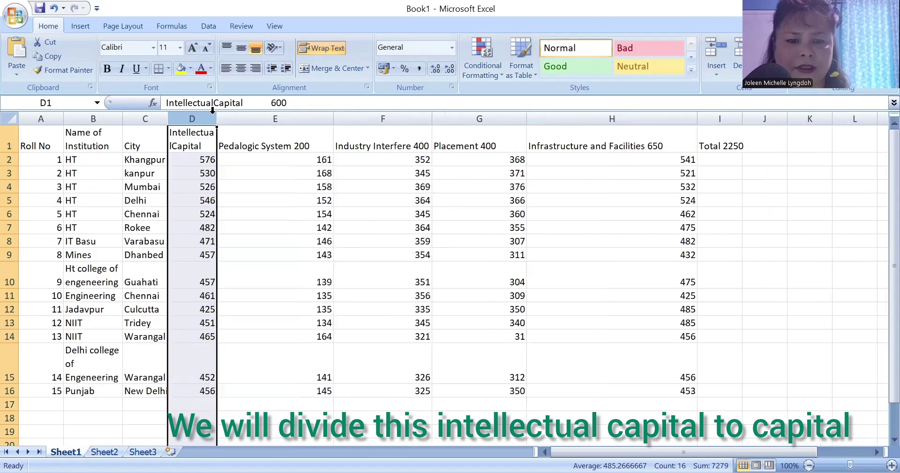
Step: Reapply text wrapping to column D and adjust its width so Intellectual, Capital and 600 each take their own line
{"action": "right_click", "coordinate": [192, 118]}
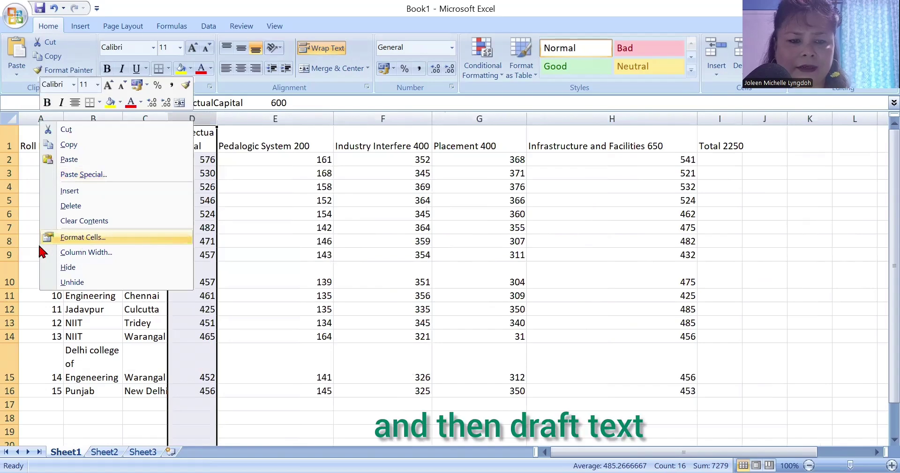
{"action": "left_click", "coordinate": [83, 237]}
{"action": "left_click", "coordinate": [27, 221]}
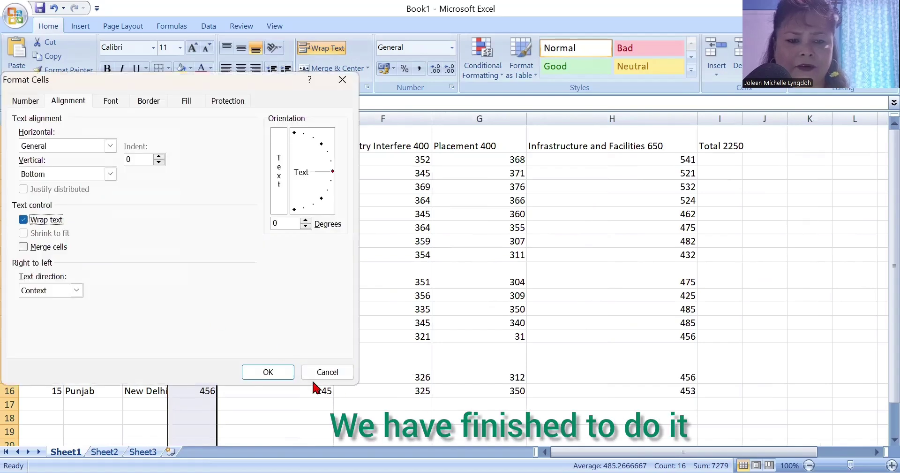
{"action": "left_click", "coordinate": [269, 372]}
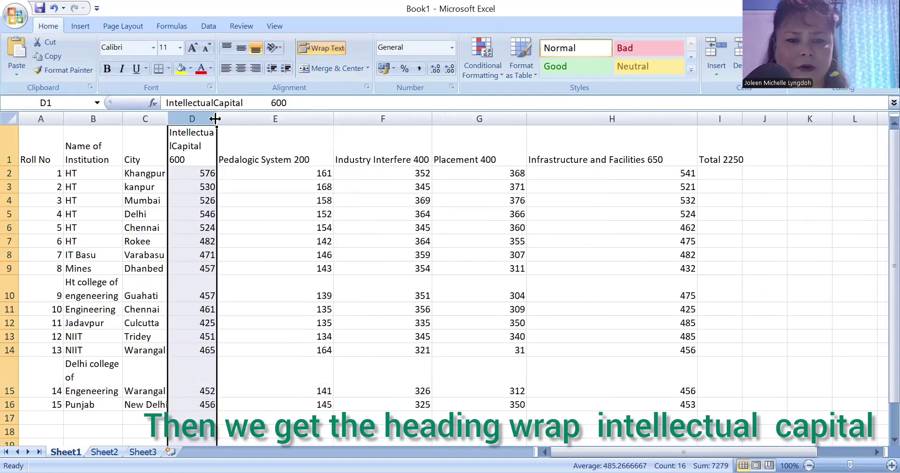
{"action": "left_click_drag", "start_coordinate": [215, 119], "coordinate": [238, 123]}
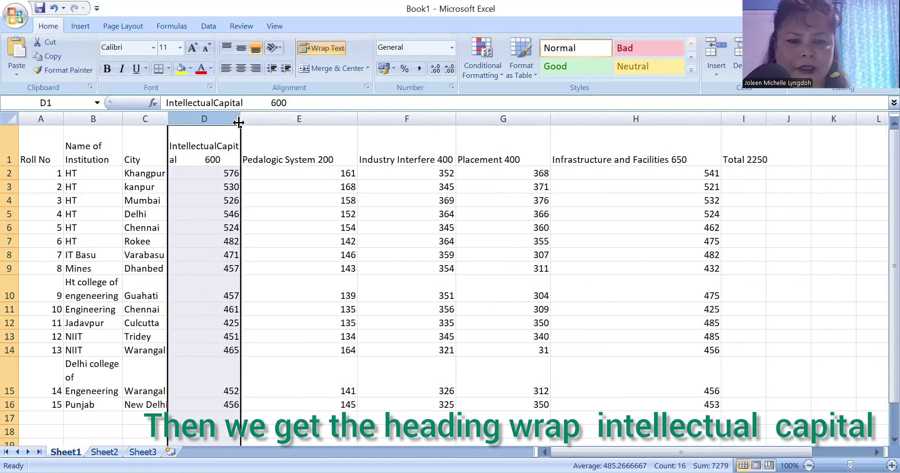
{"action": "left_click_drag", "start_coordinate": [238, 120], "coordinate": [214, 120]}
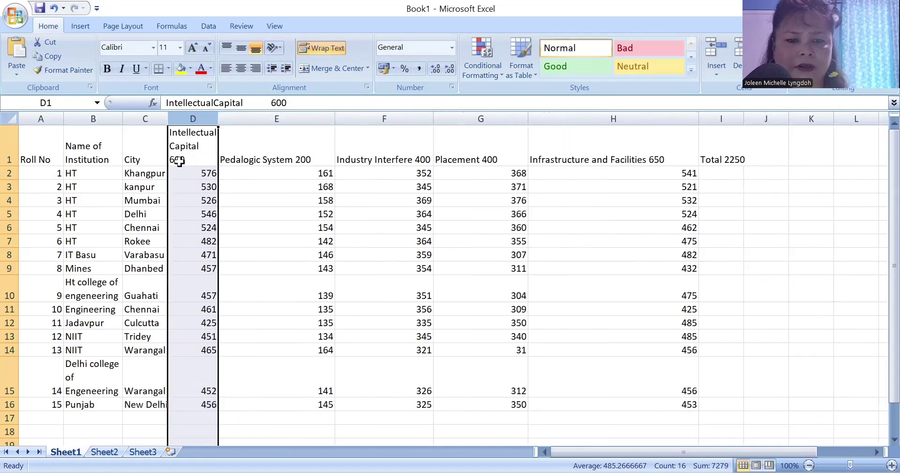
Step: Wrap the text in column E and narrow it so the Pedalogic System 200 heading splits over three lines
{"action": "right_click", "coordinate": [277, 120]}
{"action": "left_click", "coordinate": [210, 238]}
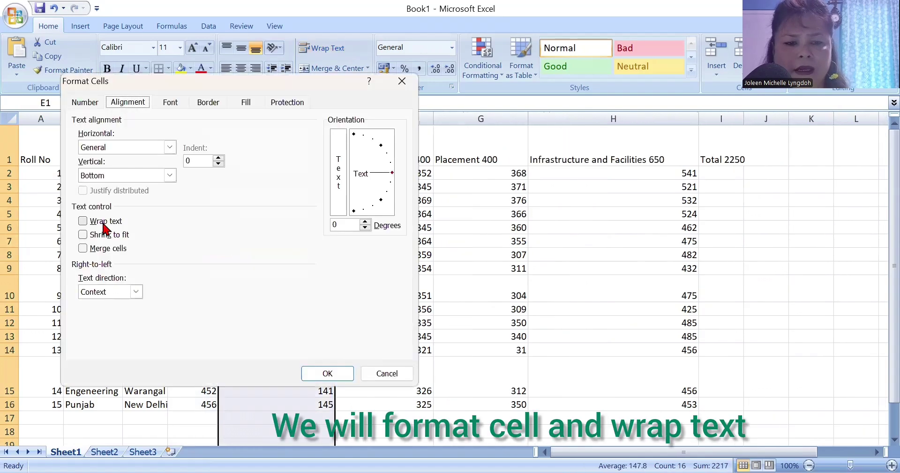
{"action": "left_click", "coordinate": [105, 221]}
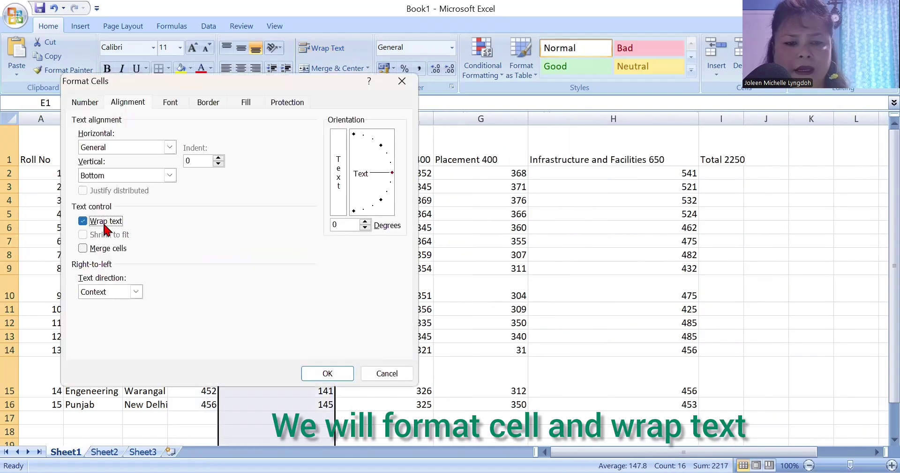
{"action": "left_click", "coordinate": [335, 376]}
{"action": "left_click_drag", "start_coordinate": [289, 125], "coordinate": [266, 127]}
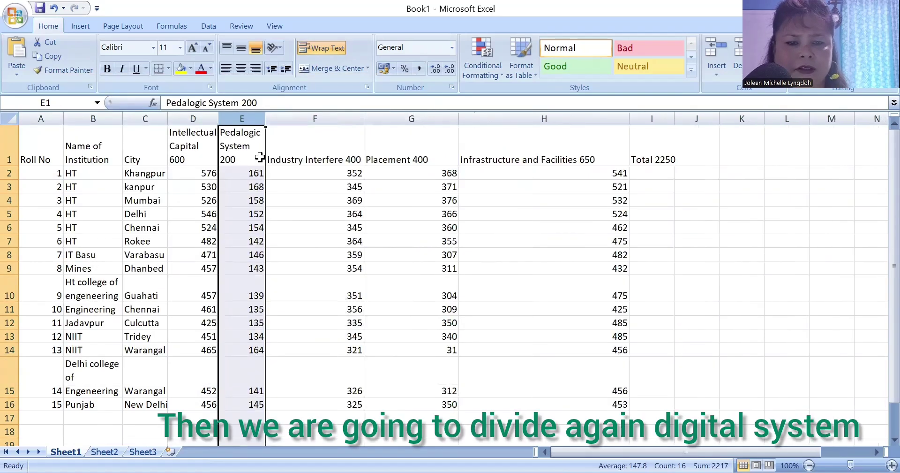
{"action": "left_click", "coordinate": [322, 156]}
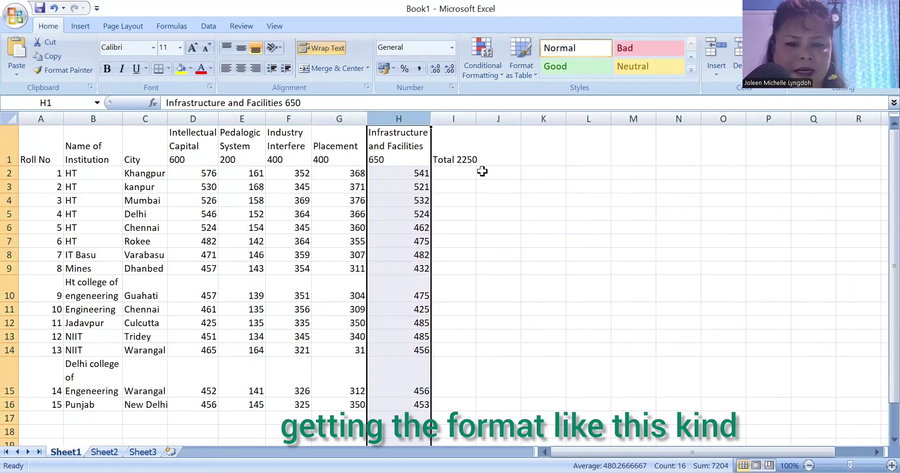
Step: Start a formula with the SUM function in cell I2, below the Total 2250 heading
{"action": "left_click", "coordinate": [454, 177]}
{"action": "double_click", "coordinate": [454, 176]}
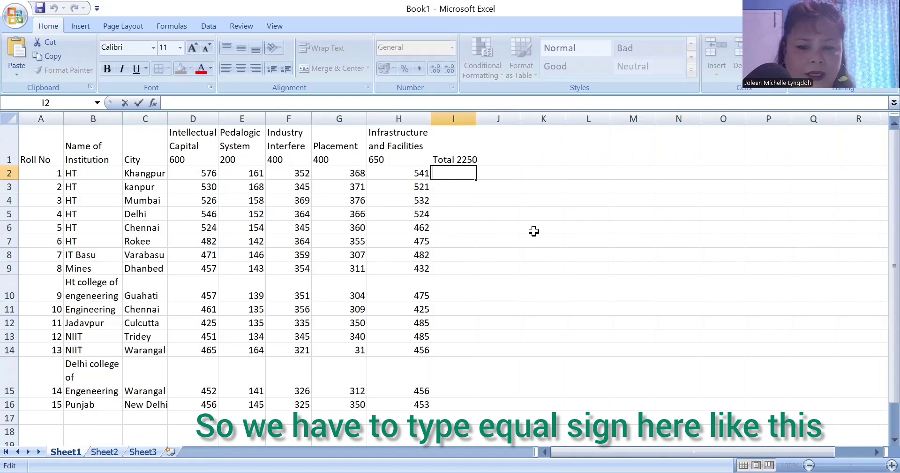
{"action": "type", "text": "="}
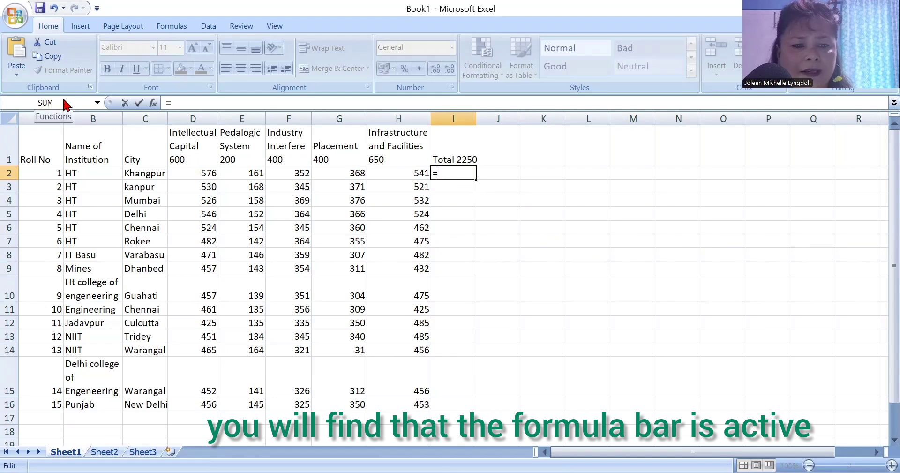
{"action": "left_click", "coordinate": [97, 104]}
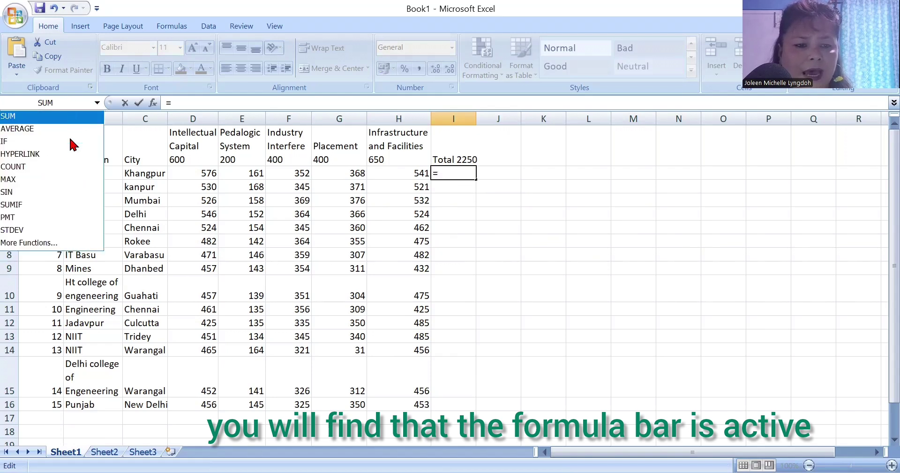
{"action": "left_click", "coordinate": [25, 115]}
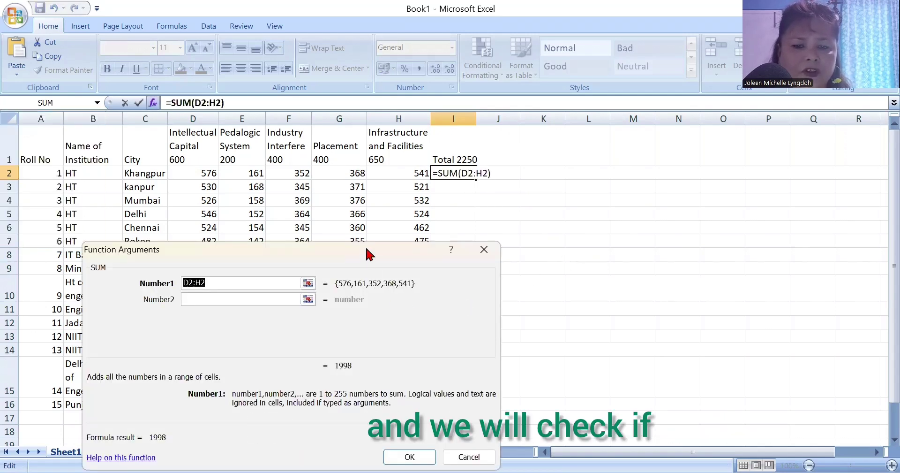
Step: Clear the suggested SUM argument, select the range D2:H2 in the sheet instead, and complete the formula in I2
{"action": "left_click_drag", "start_coordinate": [368, 254], "coordinate": [656, 209]}
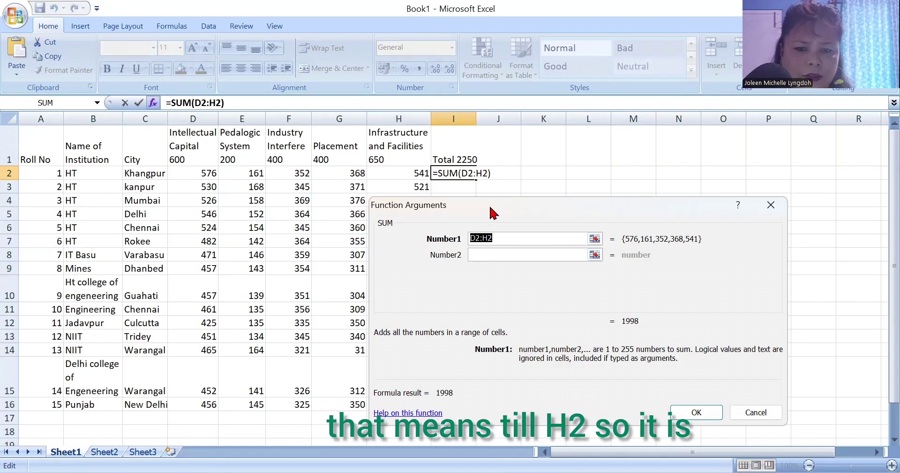
{"action": "left_click", "coordinate": [417, 177]}
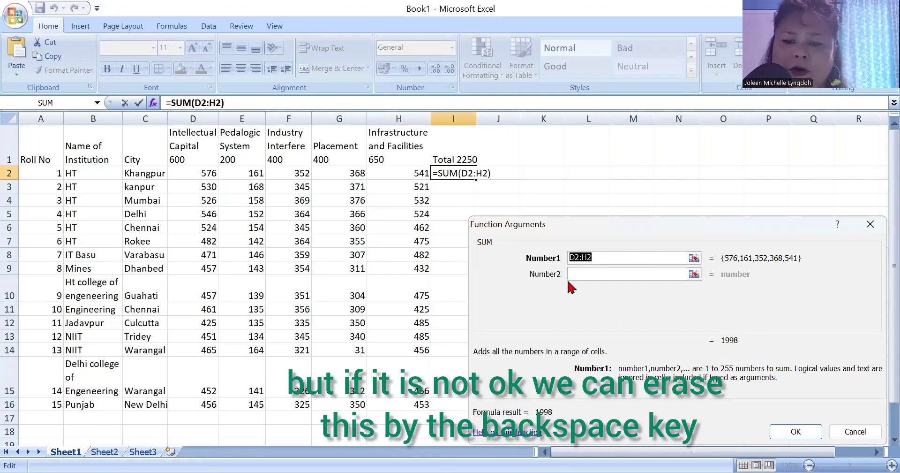
{"action": "key", "text": "BackSpace"}
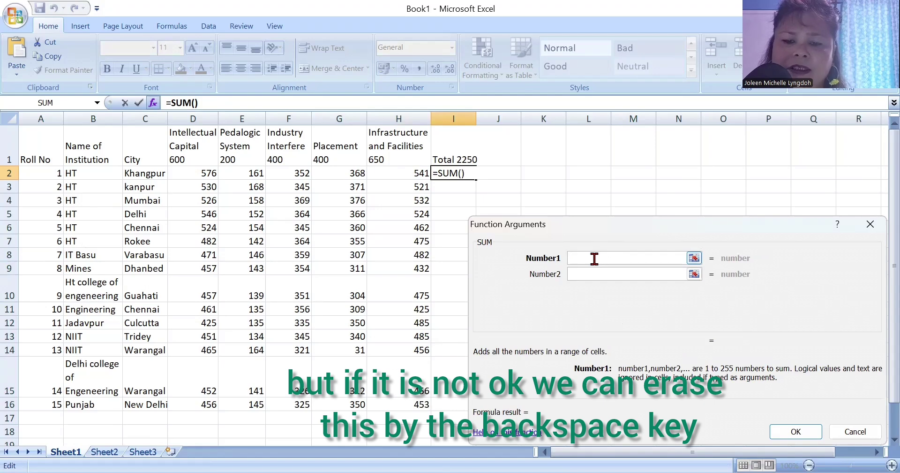
{"action": "left_click", "coordinate": [184, 172]}
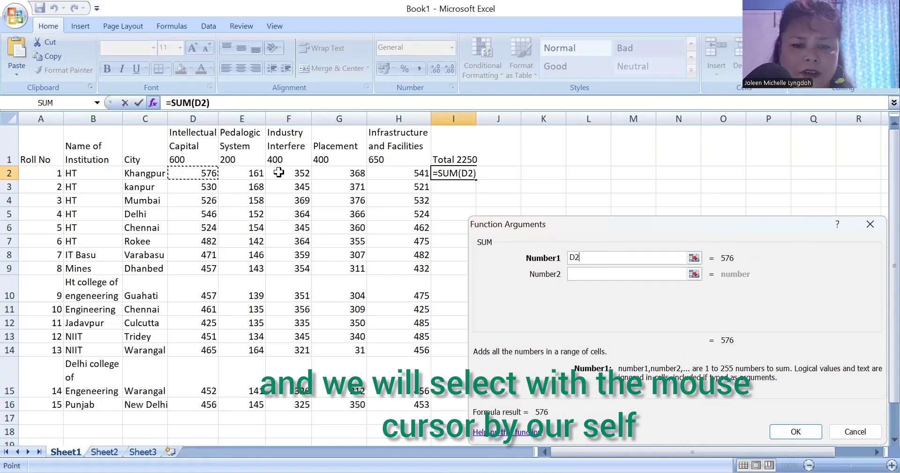
{"action": "left_click_drag", "start_coordinate": [366, 173], "coordinate": [386, 173]}
{"action": "left_click_drag", "start_coordinate": [728, 228], "coordinate": [494, 118]}
{"action": "left_click", "coordinate": [548, 321]}
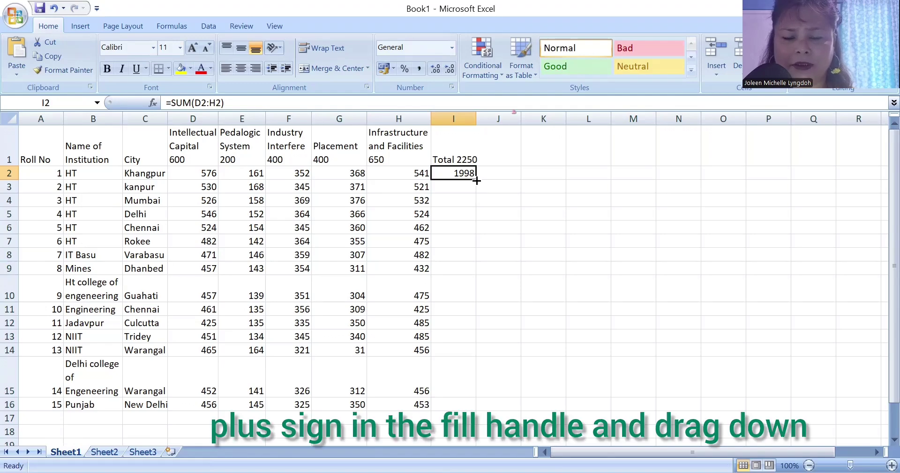
Step: Fill the total formula from I2 down to the Punjab row, I16
{"action": "left_click_drag", "start_coordinate": [476, 179], "coordinate": [476, 343]}
{"action": "left_click_drag", "start_coordinate": [894, 232], "coordinate": [894, 228]}
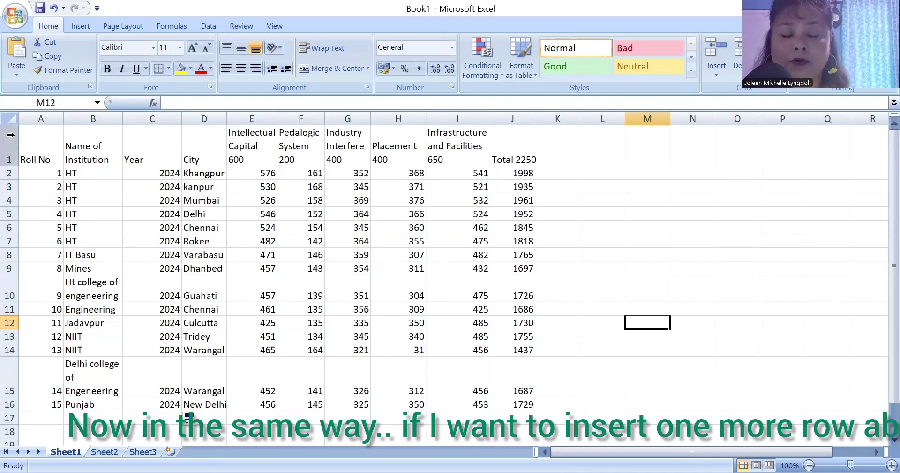
Step: Insert a blank row above row 3 and undo the insertion
{"action": "right_click", "coordinate": [10, 186]}
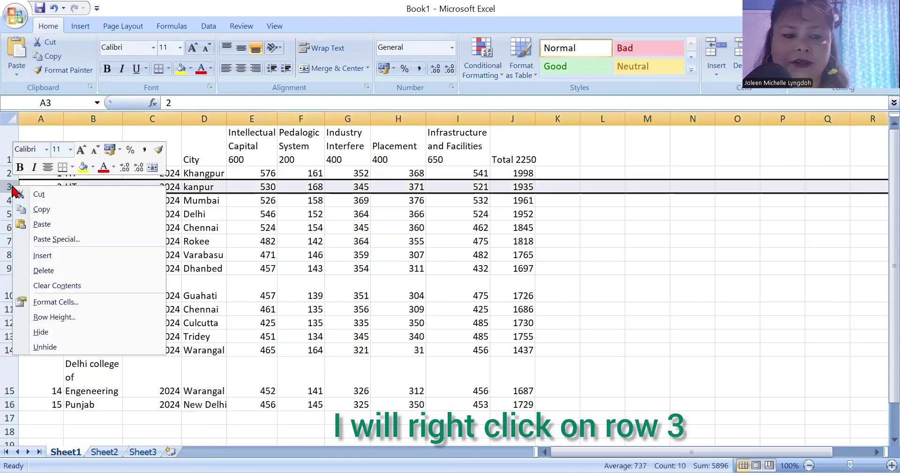
{"action": "left_click", "coordinate": [53, 255]}
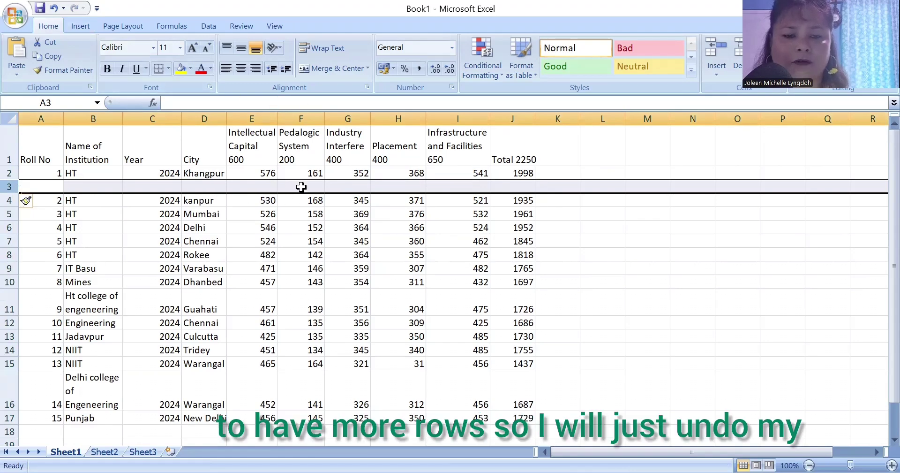
{"action": "left_click", "coordinate": [54, 8]}
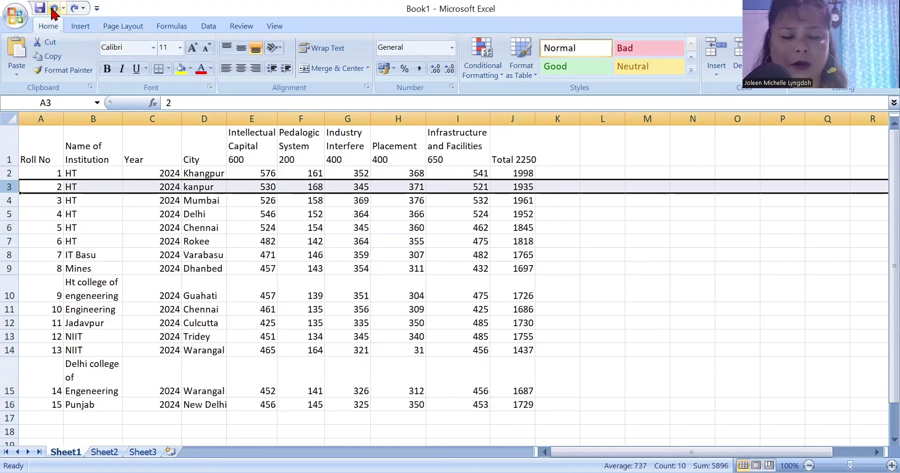
{"action": "left_click", "coordinate": [661, 252]}
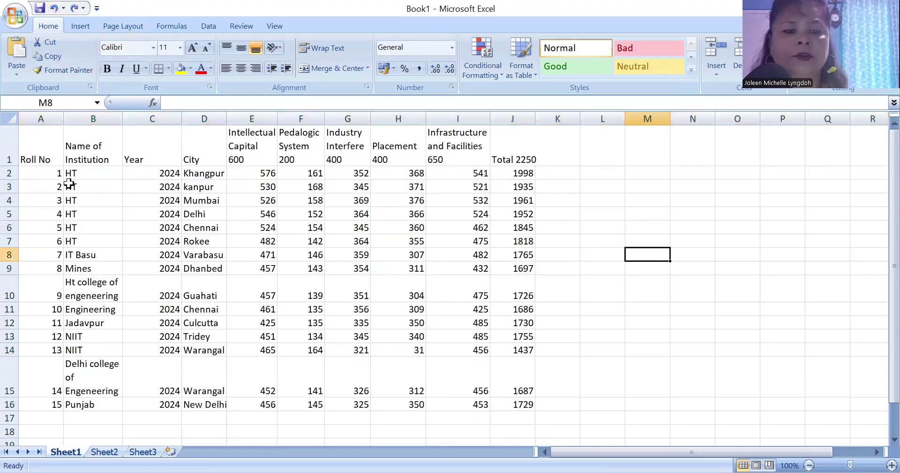
Step: Insert a blank row above the heading row at the start of the sheet
{"action": "right_click", "coordinate": [11, 146]}
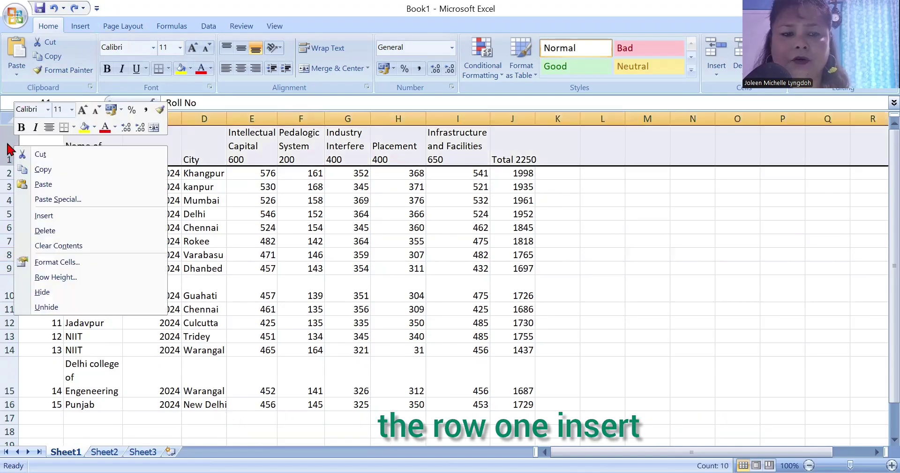
{"action": "left_click", "coordinate": [50, 216]}
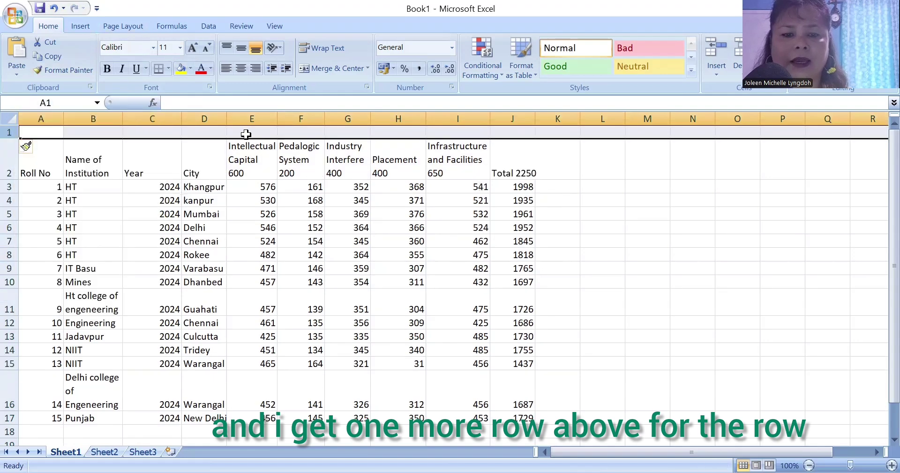
{"action": "left_click", "coordinate": [579, 206]}
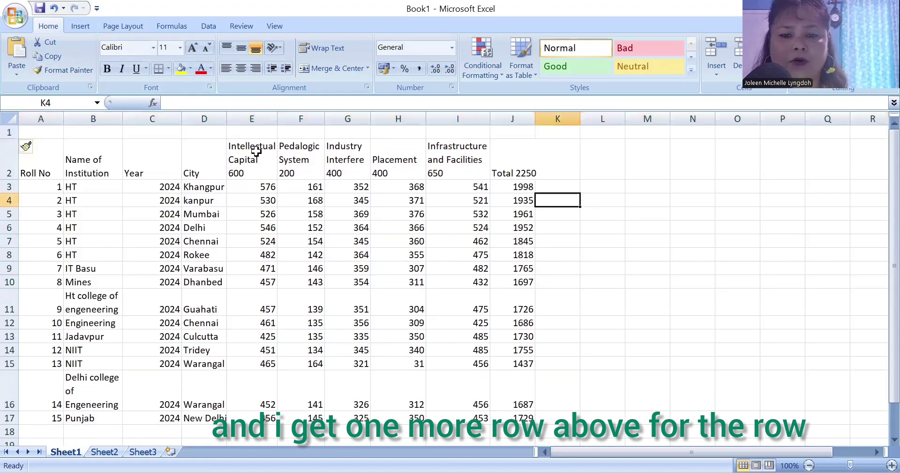
{"action": "left_click", "coordinate": [115, 132]}
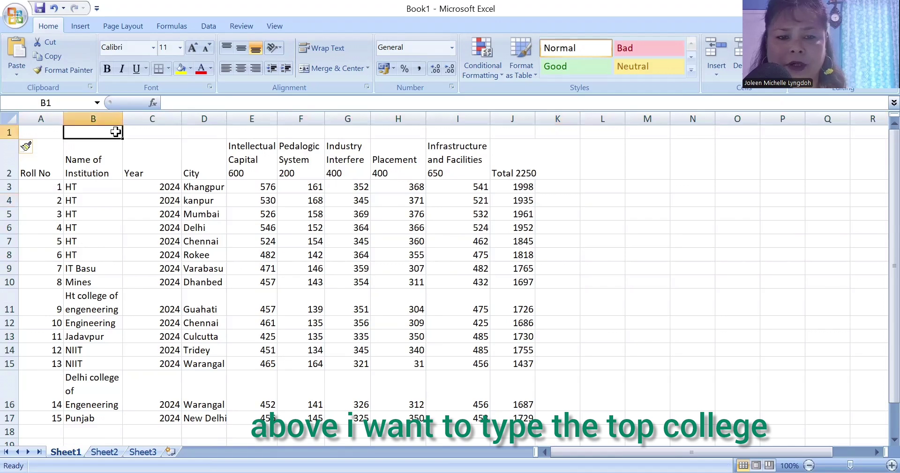
{"action": "left_click_drag", "start_coordinate": [116, 131], "coordinate": [499, 134]}
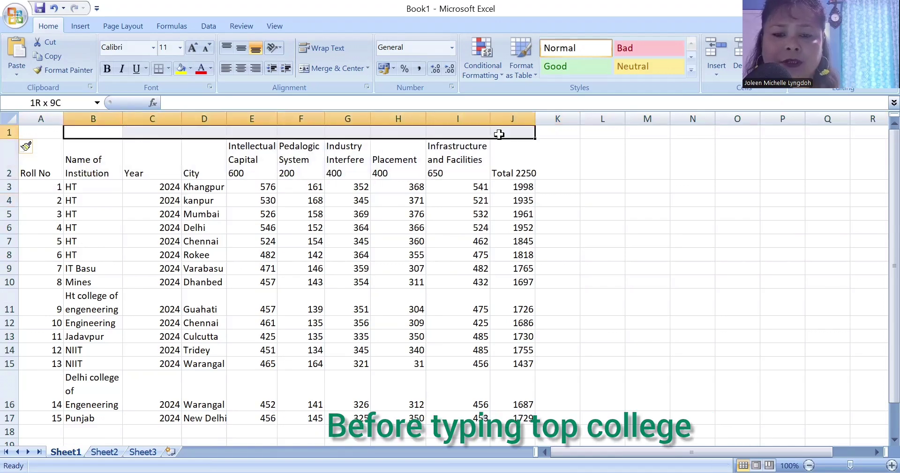
{"action": "left_click_drag", "start_coordinate": [505, 134], "coordinate": [506, 134]}
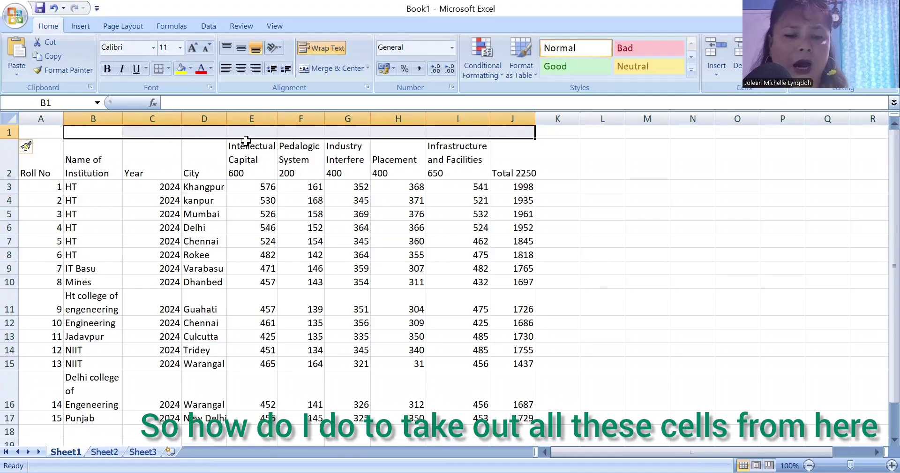
{"action": "left_click", "coordinate": [595, 201]}
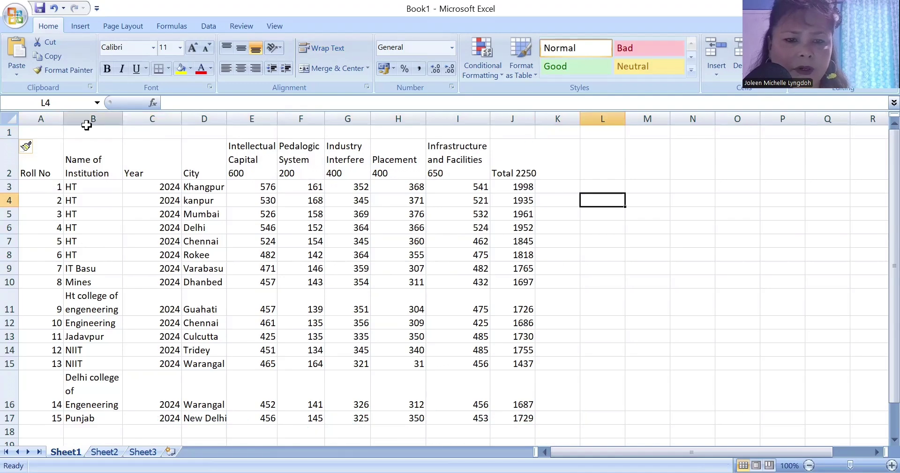
Step: Merge the cells B1:J1 above the table into one using the Merge cells option of the cell format
{"action": "left_click", "coordinate": [106, 134]}
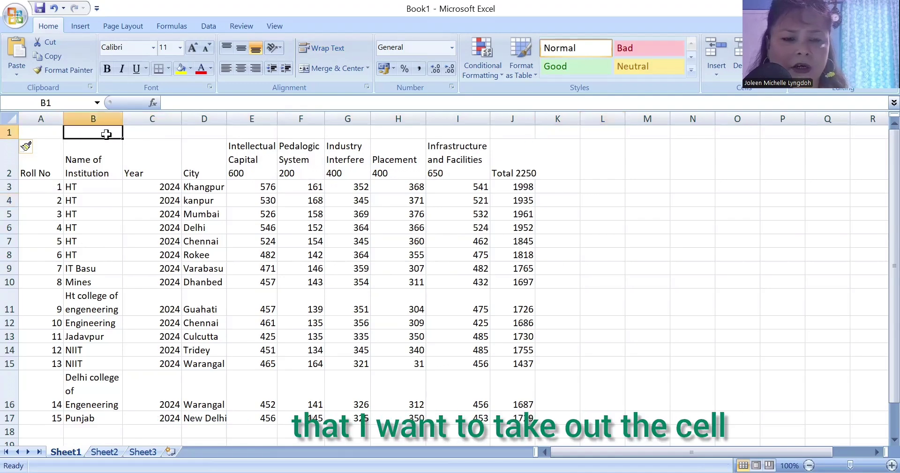
{"action": "left_click_drag", "start_coordinate": [121, 132], "coordinate": [524, 133]}
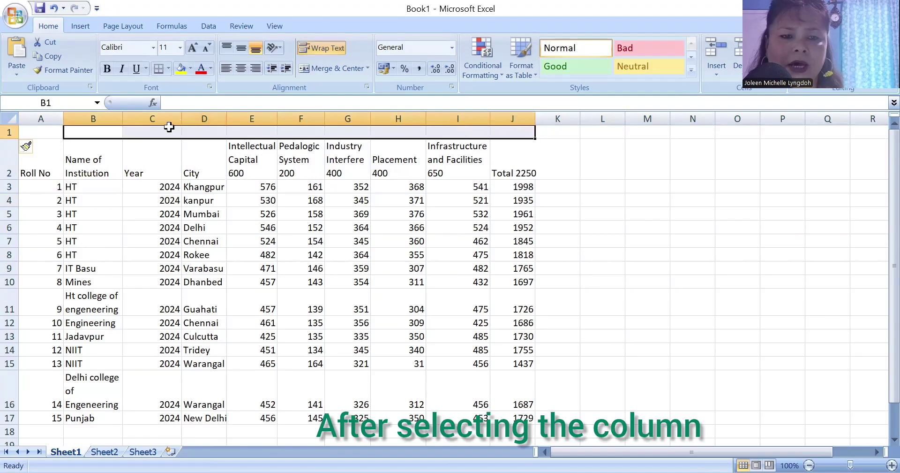
{"action": "right_click", "coordinate": [97, 133]}
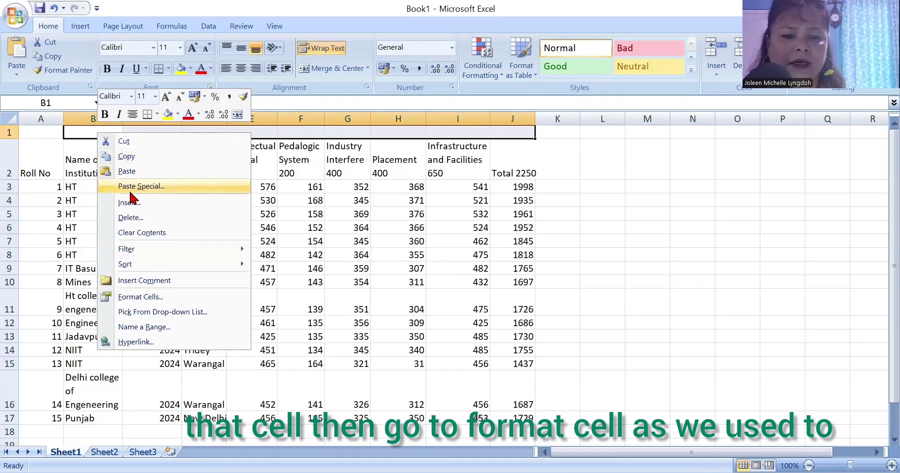
{"action": "left_click", "coordinate": [137, 297]}
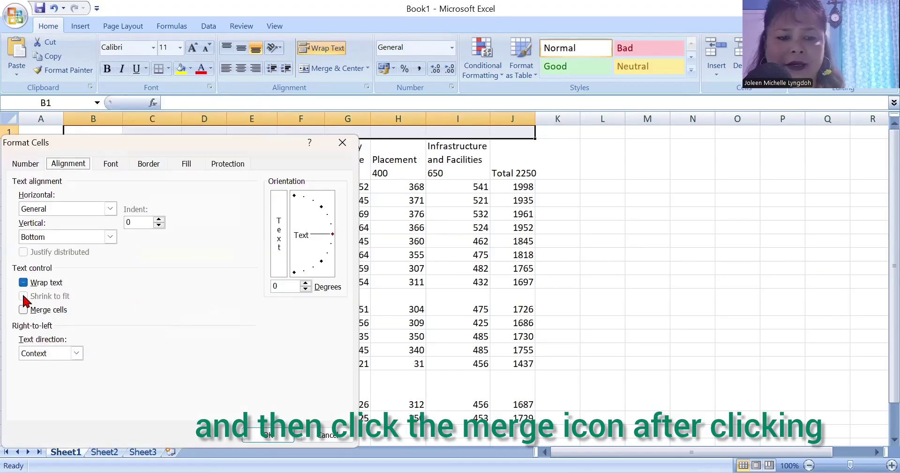
{"action": "left_click", "coordinate": [27, 311]}
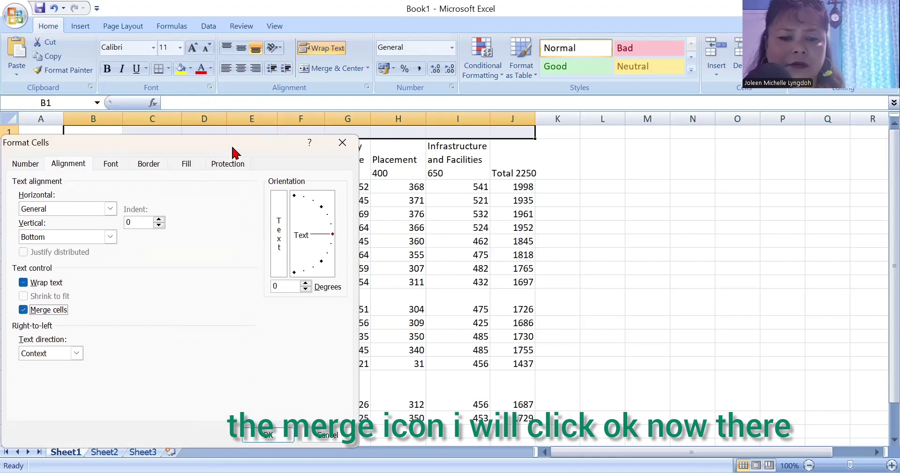
{"action": "left_click_drag", "start_coordinate": [233, 149], "coordinate": [221, 72]}
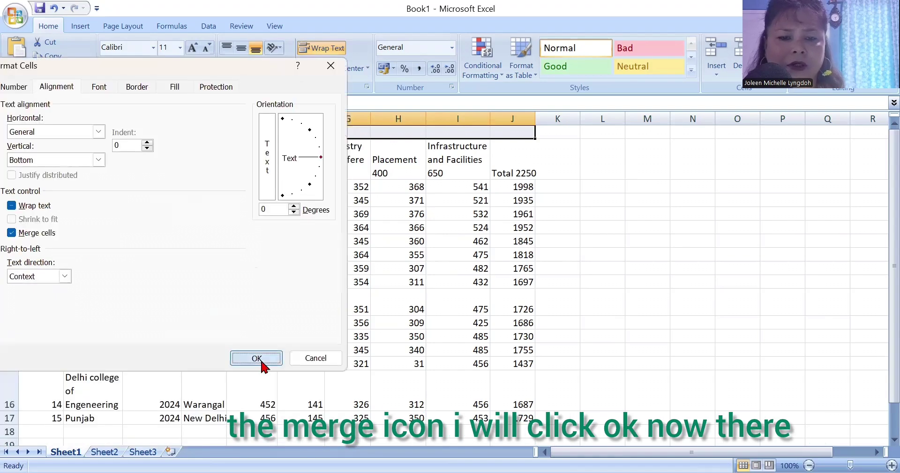
{"action": "left_click", "coordinate": [257, 358]}
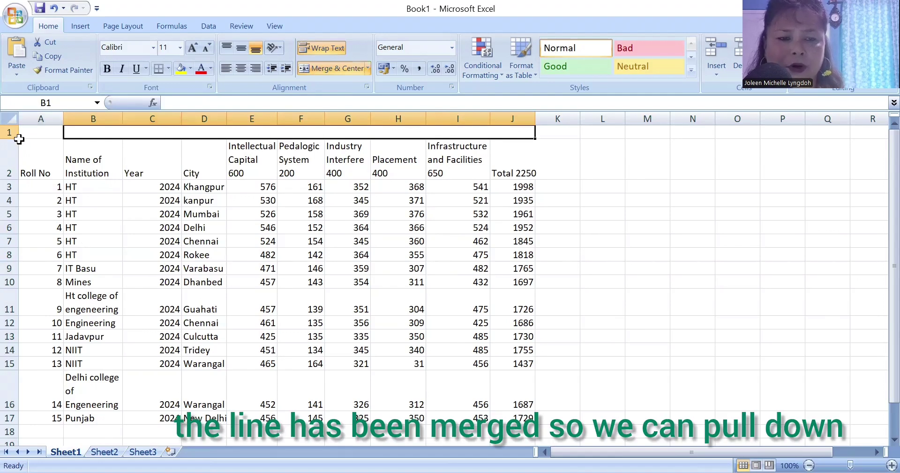
Step: Increase the height of row 1 and enter the title TOP ENGINEERING COLLEGE in the merged cell
{"action": "left_click_drag", "start_coordinate": [15, 136], "coordinate": [19, 154]}
{"action": "double_click", "coordinate": [117, 140]}
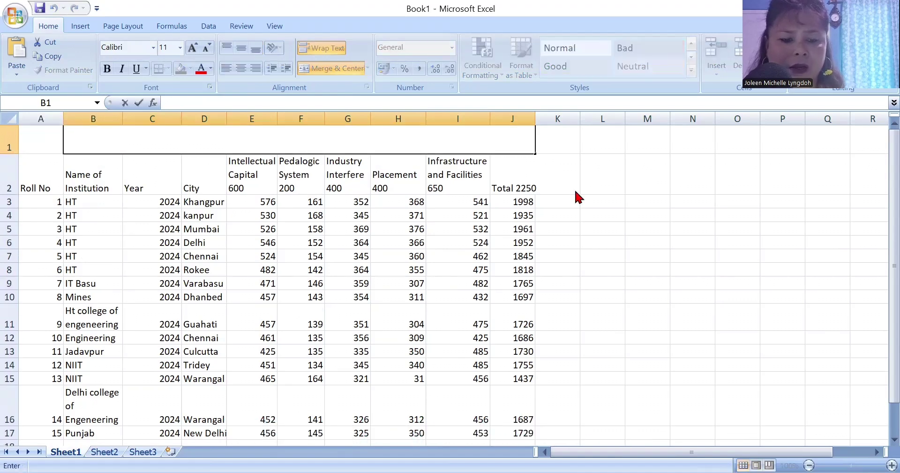
{"action": "type", "text": "TOP ENGINEERING"}
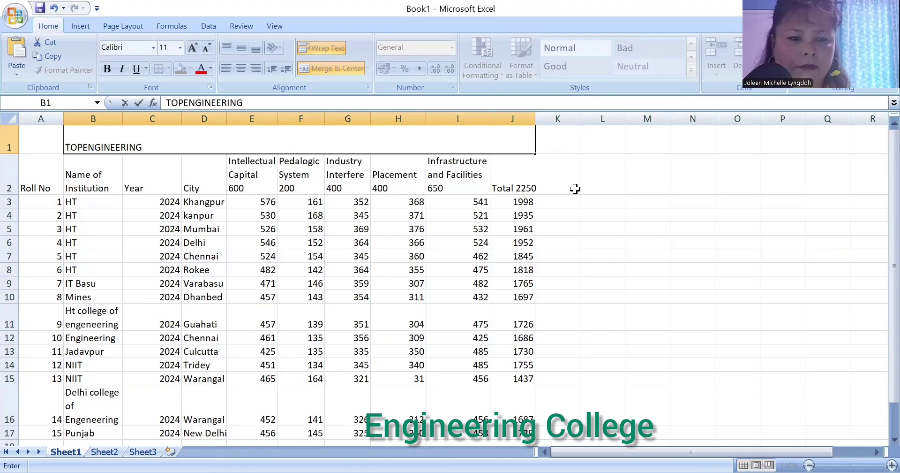
{"action": "type", "text": " COLL"}
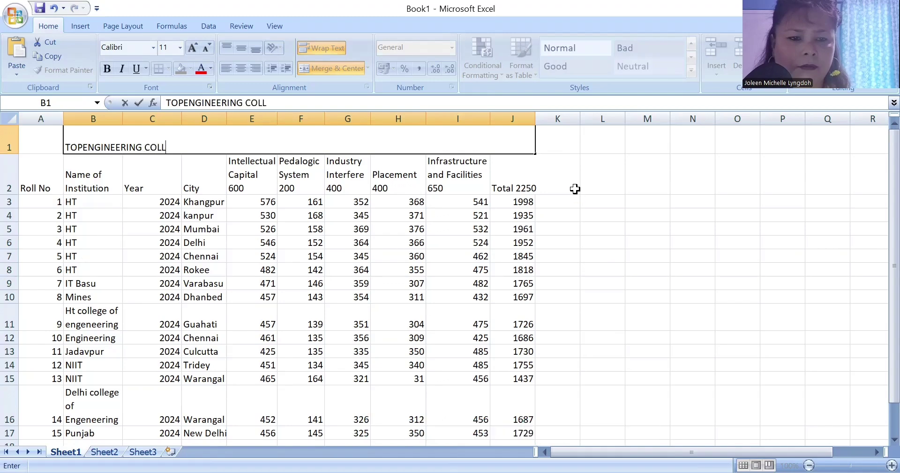
{"action": "type", "text": "EGE"}
{"action": "left_click", "coordinate": [182, 102]}
{"action": "left_click", "coordinate": [139, 103]}
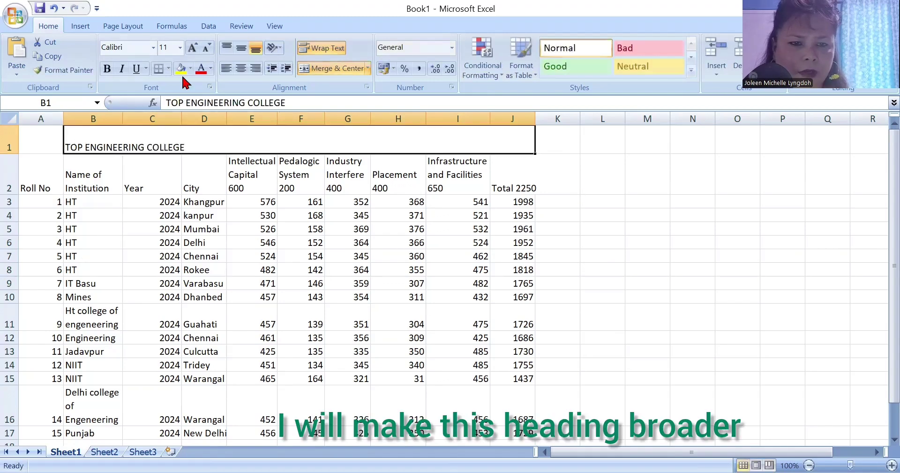
Step: Format the TOP ENGINEERING COLLEGE title in bold at size 20, centred both vertically and horizontally
{"action": "left_click", "coordinate": [181, 48]}
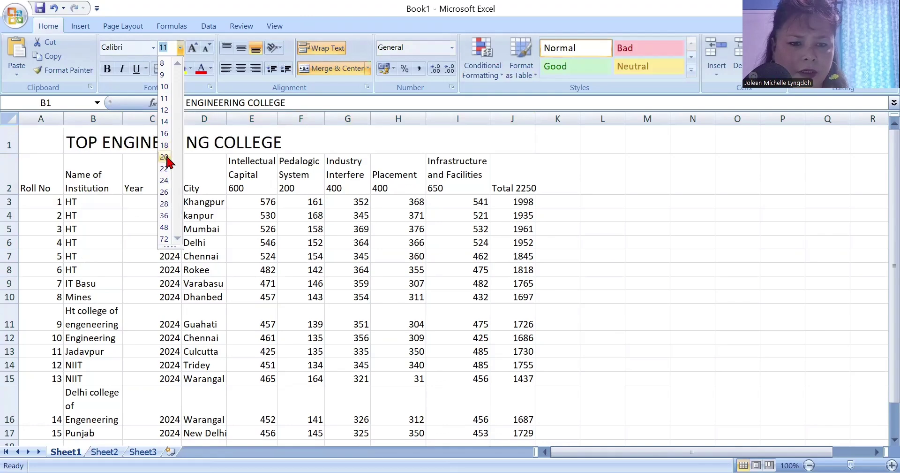
{"action": "left_click", "coordinate": [164, 157]}
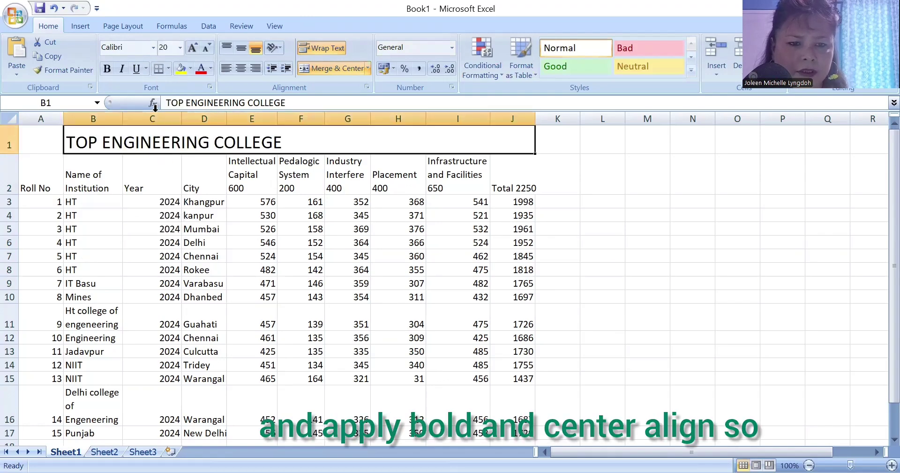
{"action": "left_click", "coordinate": [107, 71]}
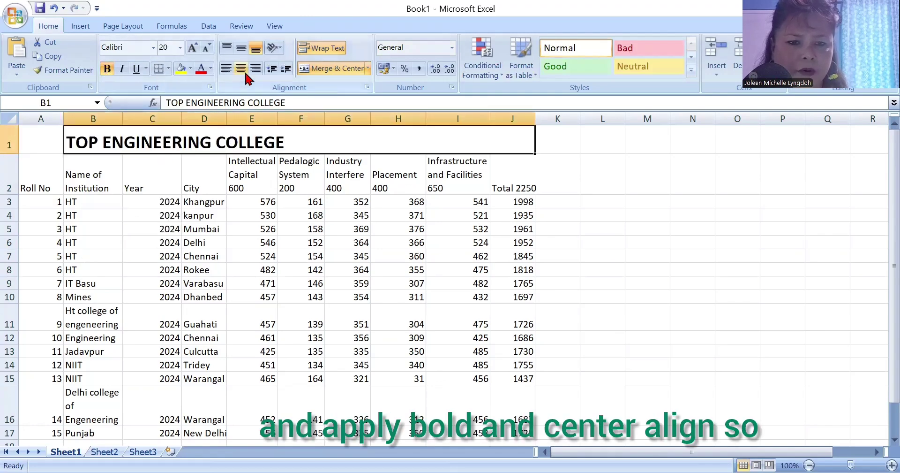
{"action": "left_click", "coordinate": [242, 49]}
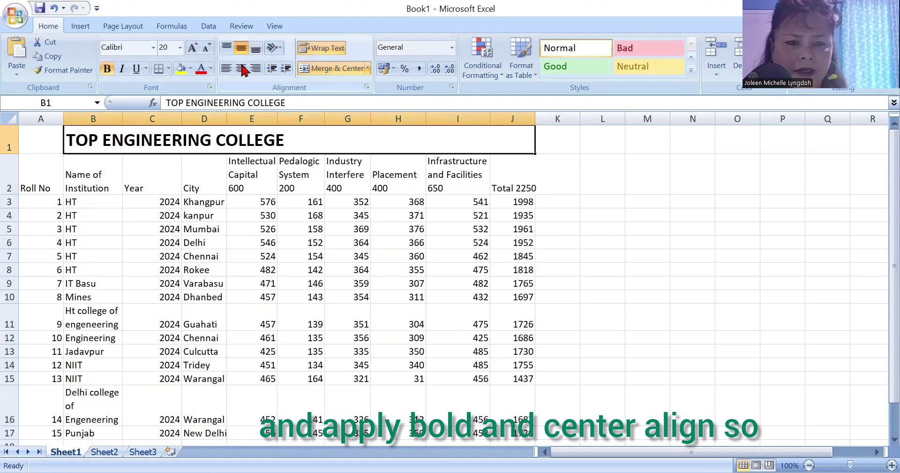
{"action": "left_click", "coordinate": [241, 68]}
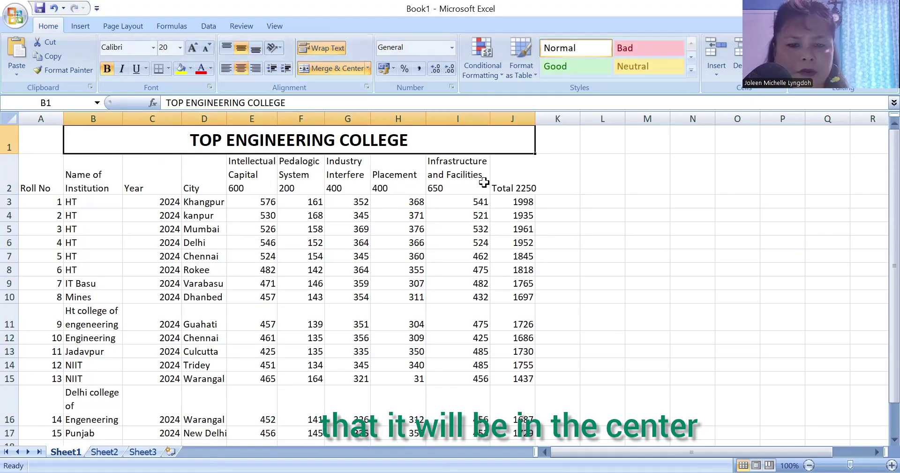
{"action": "left_click", "coordinate": [613, 173]}
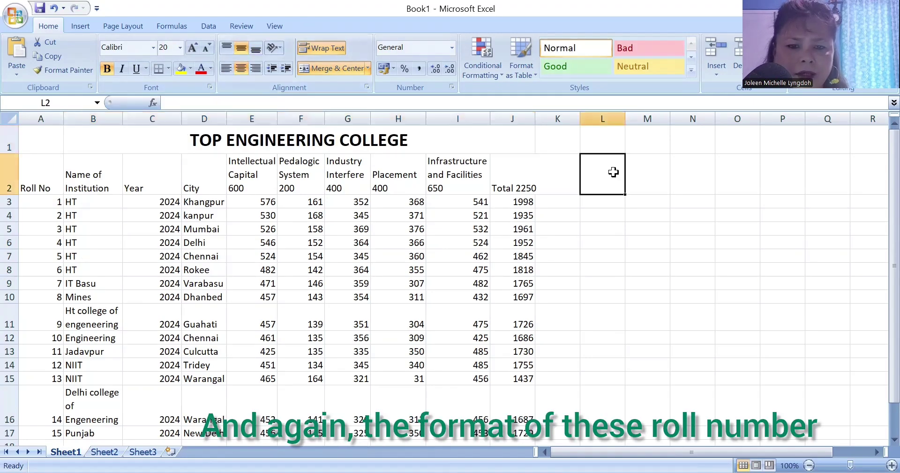
Step: Make the column headings in A2:J2 bold and widen column J so the Total 2250 heading fits
{"action": "left_click_drag", "start_coordinate": [30, 174], "coordinate": [533, 181]}
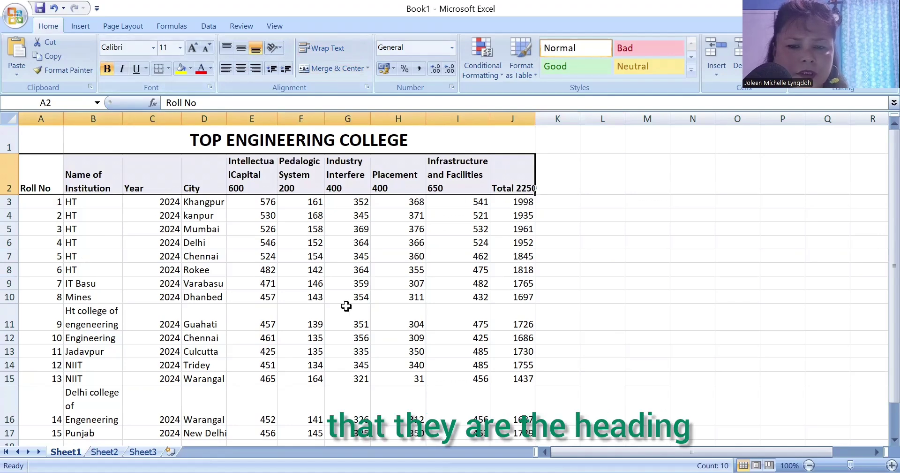
{"action": "left_click_drag", "start_coordinate": [534, 119], "coordinate": [541, 119]}
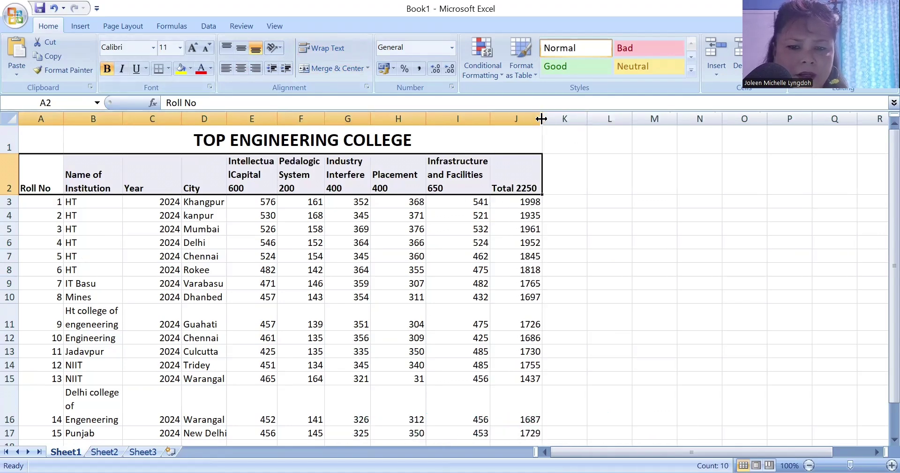
{"action": "left_click", "coordinate": [716, 202]}
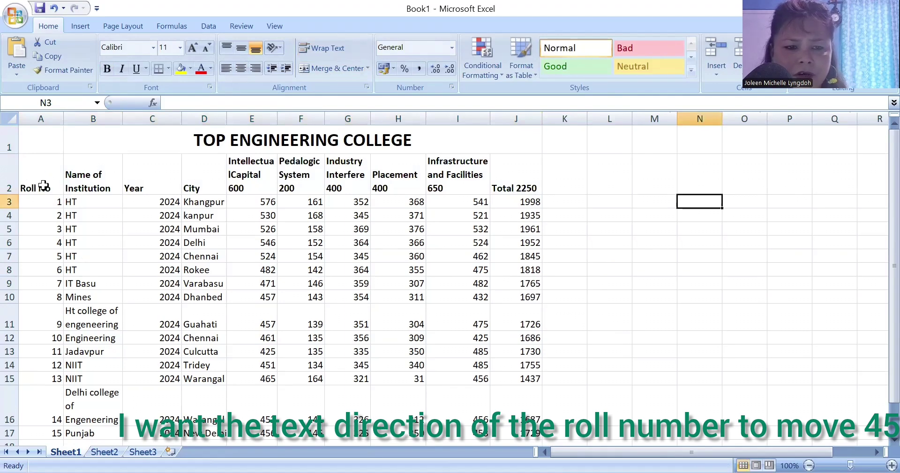
Step: Rotate the Roll No heading in A2 to a text orientation of 45 degrees
{"action": "left_click", "coordinate": [41, 187]}
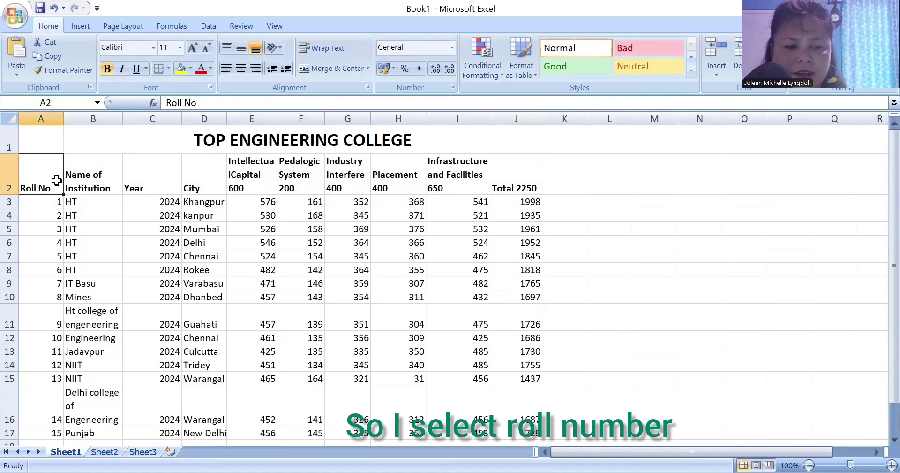
{"action": "right_click", "coordinate": [44, 174]}
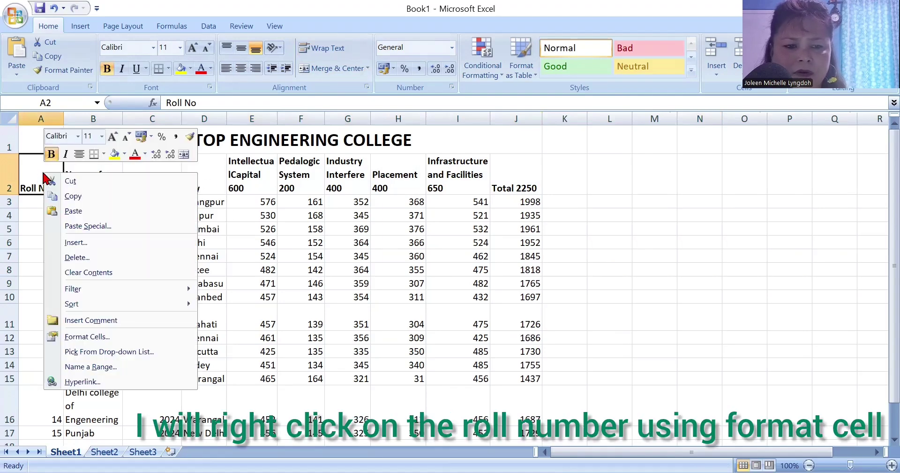
{"action": "left_click", "coordinate": [106, 338]}
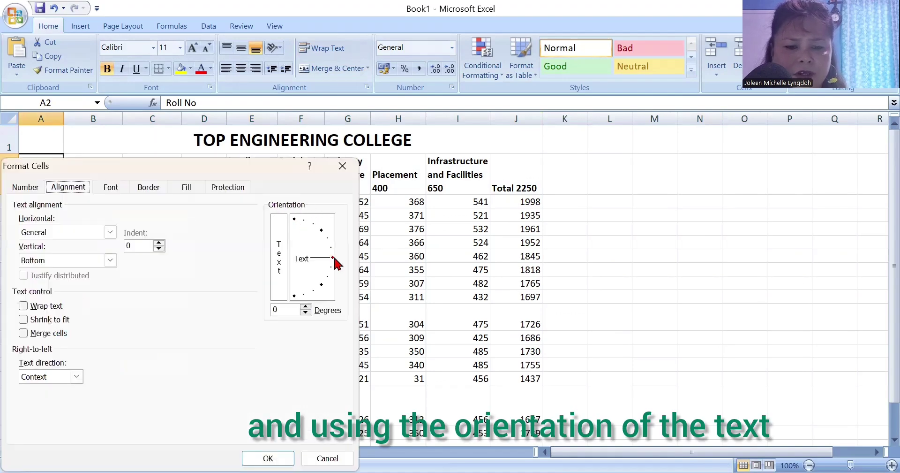
{"action": "left_click_drag", "start_coordinate": [334, 258], "coordinate": [326, 228]}
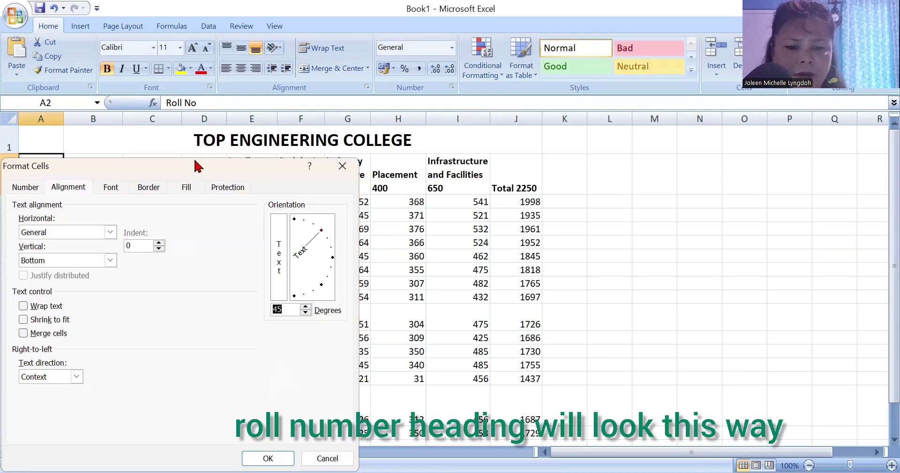
{"action": "left_click_drag", "start_coordinate": [197, 165], "coordinate": [202, 96]}
{"action": "left_click", "coordinate": [278, 387]}
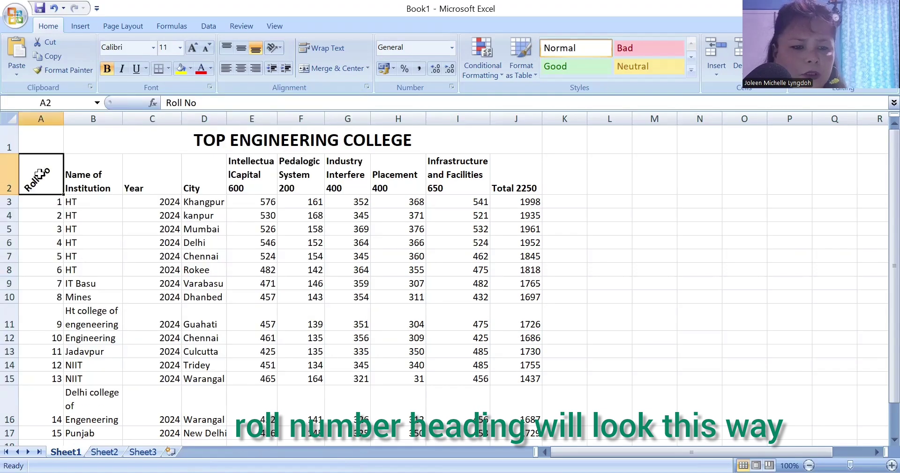
{"action": "left_click", "coordinate": [712, 259]}
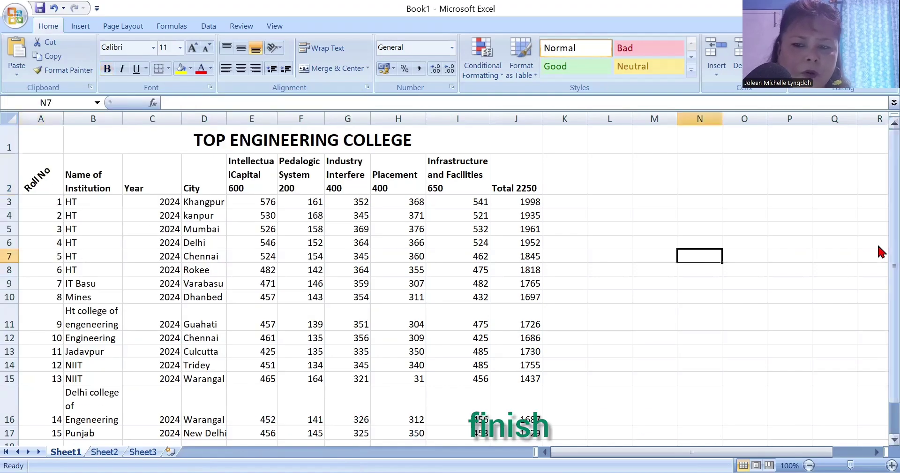
Step: Format A1:J18 as a table with headers, using the purple medium style with banded rows
{"action": "left_click_drag", "start_coordinate": [880, 253], "coordinate": [878, 201]}
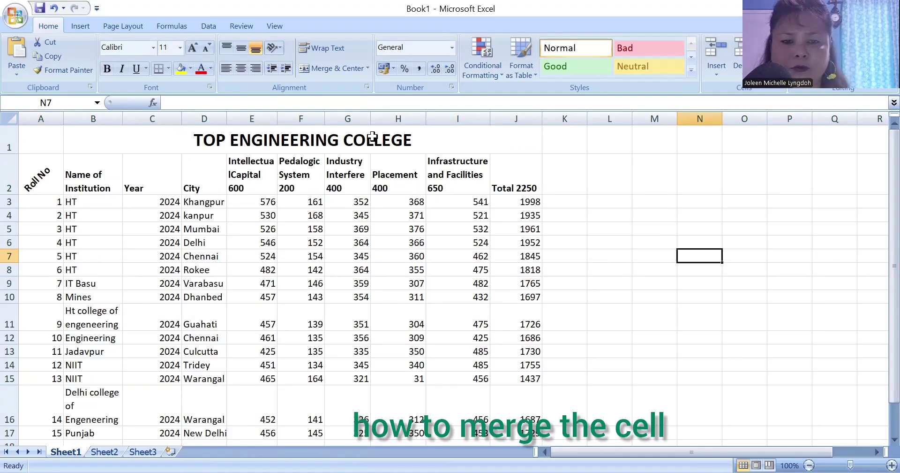
{"action": "left_click_drag", "start_coordinate": [443, 140], "coordinate": [521, 411]}
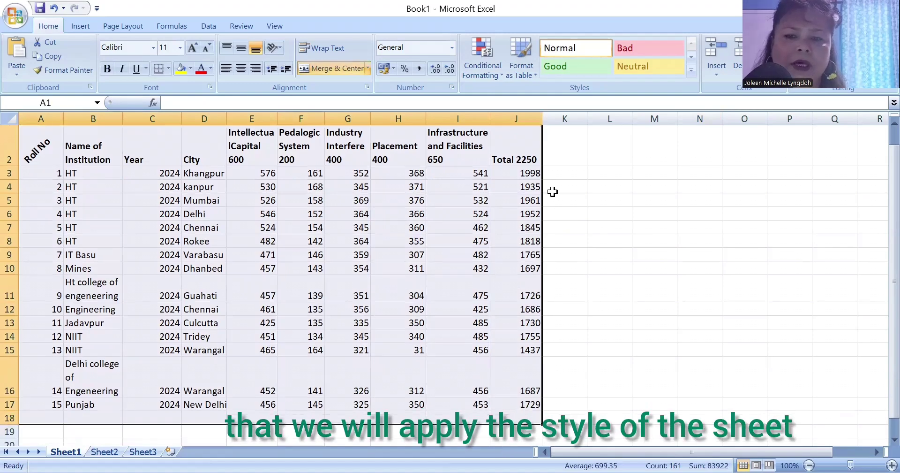
{"action": "left_click", "coordinate": [535, 75]}
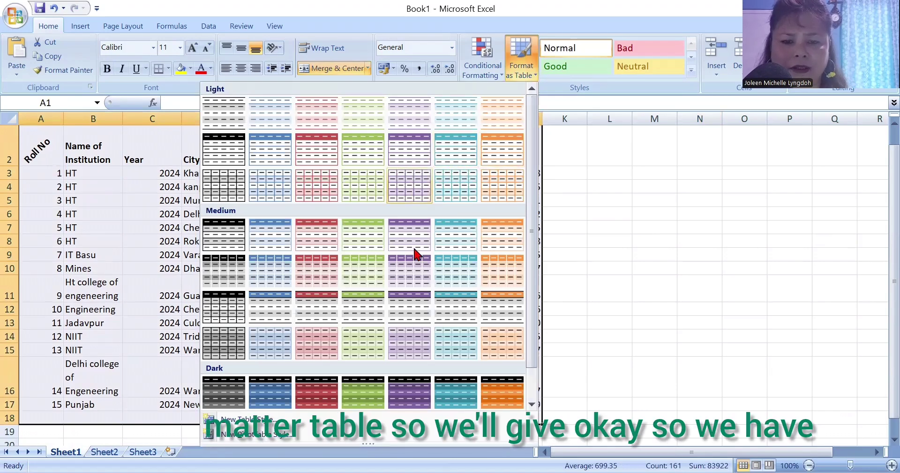
{"action": "left_click", "coordinate": [432, 252]}
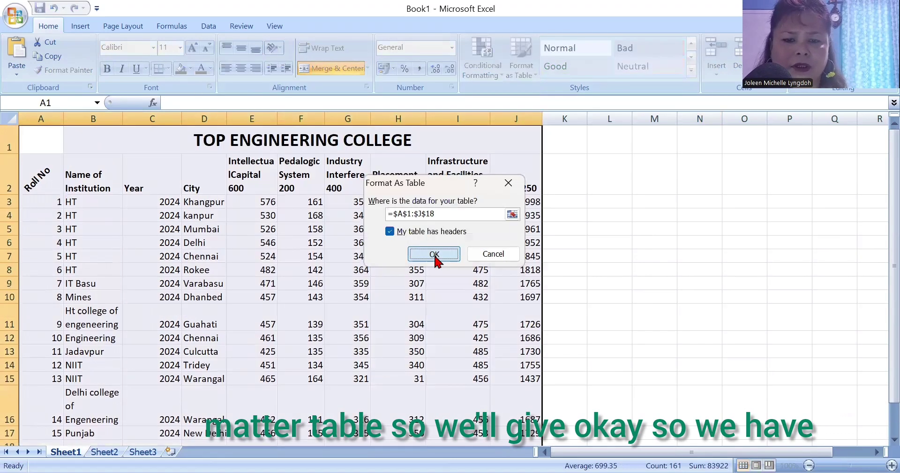
{"action": "left_click", "coordinate": [434, 257]}
{"action": "left_click_drag", "start_coordinate": [604, 455], "coordinate": [605, 455]}
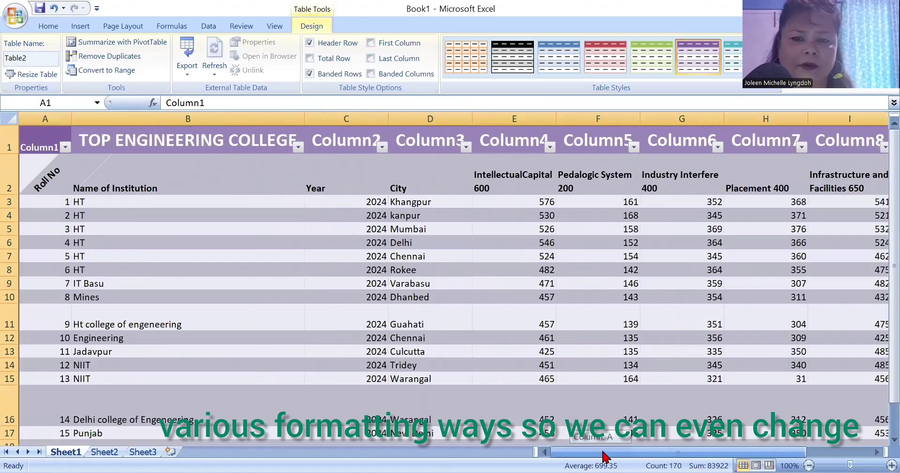
Step: Try other ready-made styles on the table, including medium green, light red with gridlines and medium orange
{"action": "left_click", "coordinate": [449, 63]}
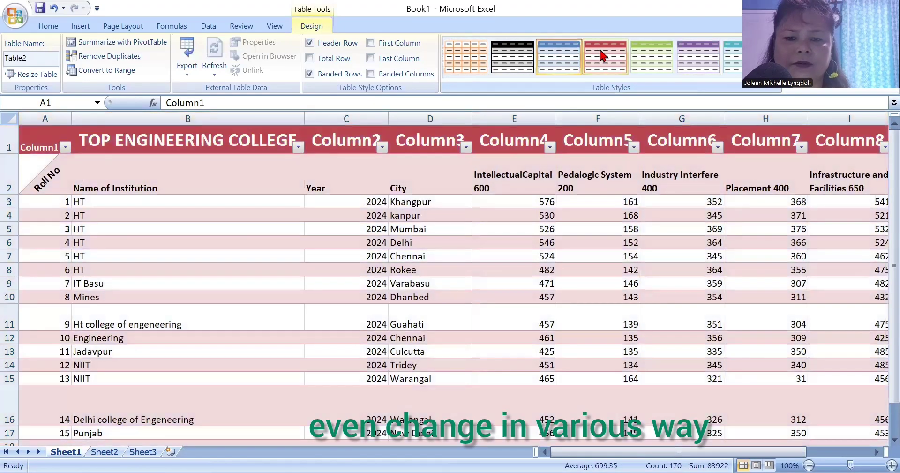
{"action": "left_click", "coordinate": [598, 48]}
{"action": "left_click", "coordinate": [634, 63]}
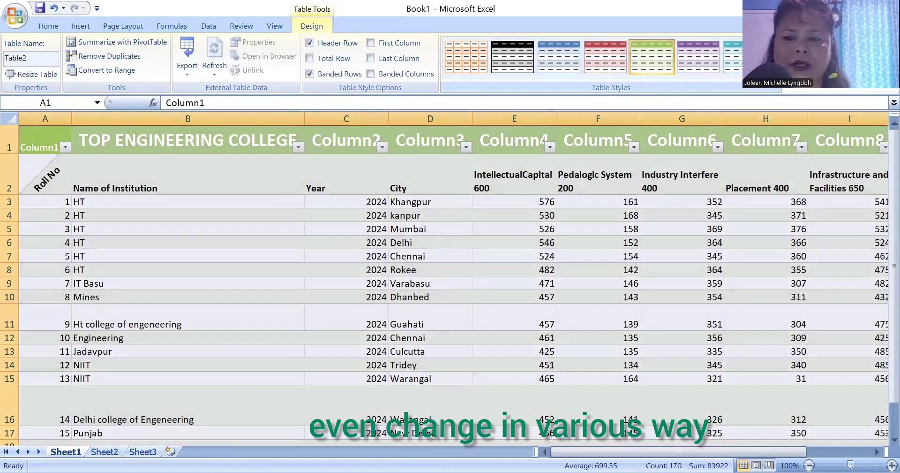
{"action": "left_click", "coordinate": [779, 80]}
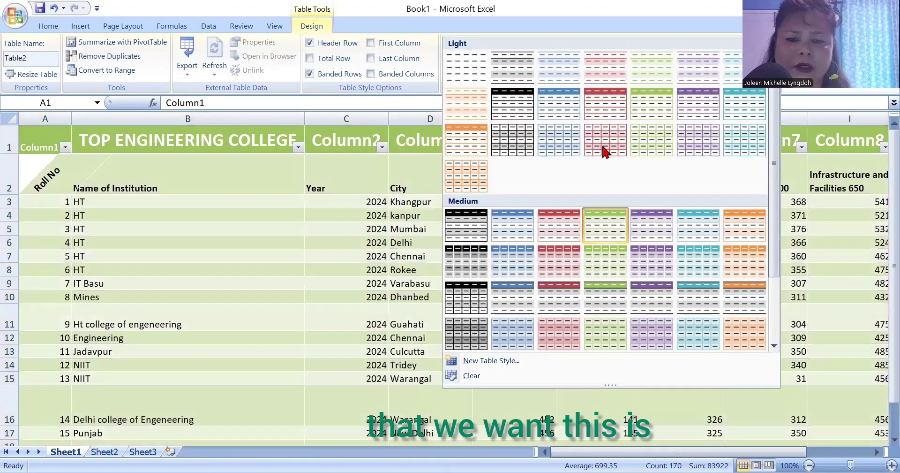
{"action": "left_click", "coordinate": [603, 145]}
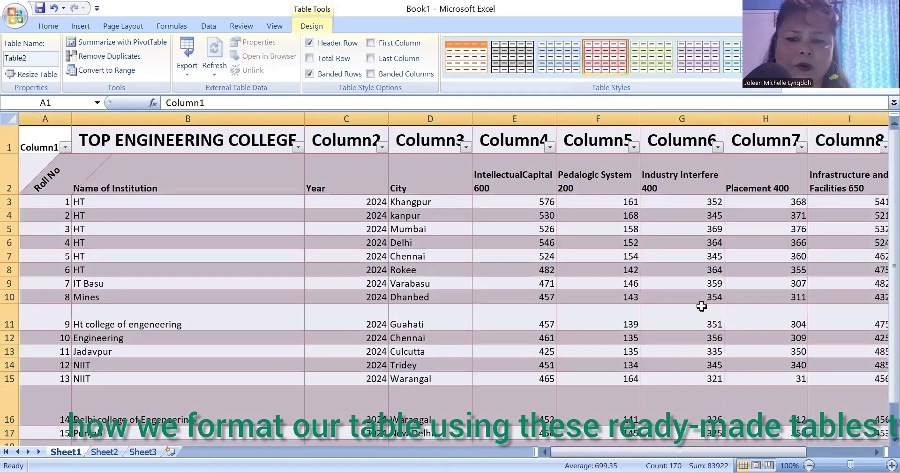
{"action": "left_click", "coordinate": [778, 80]}
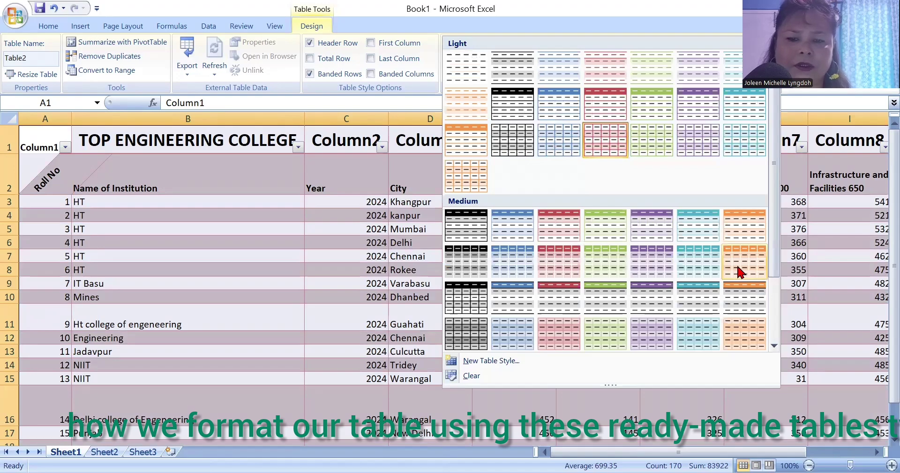
{"action": "left_click", "coordinate": [736, 263]}
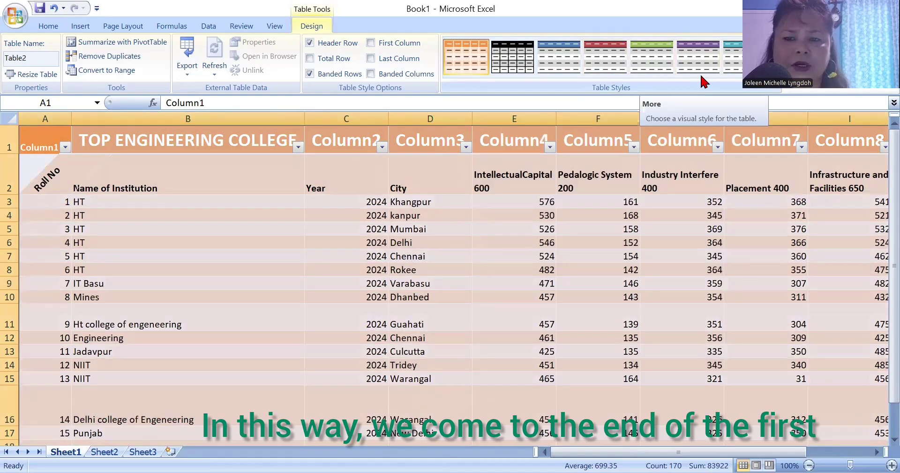
Step: Apply the light purple Table Style Light 5 to the table
{"action": "left_click", "coordinate": [779, 79]}
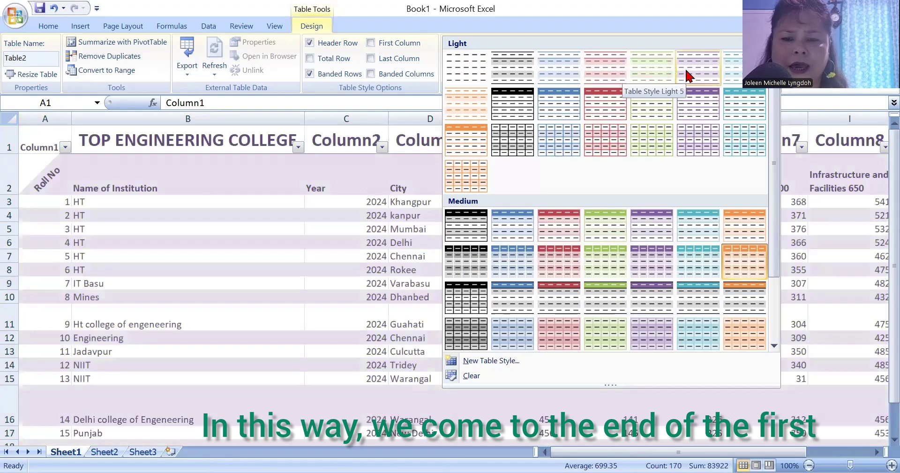
{"action": "left_click", "coordinate": [685, 66]}
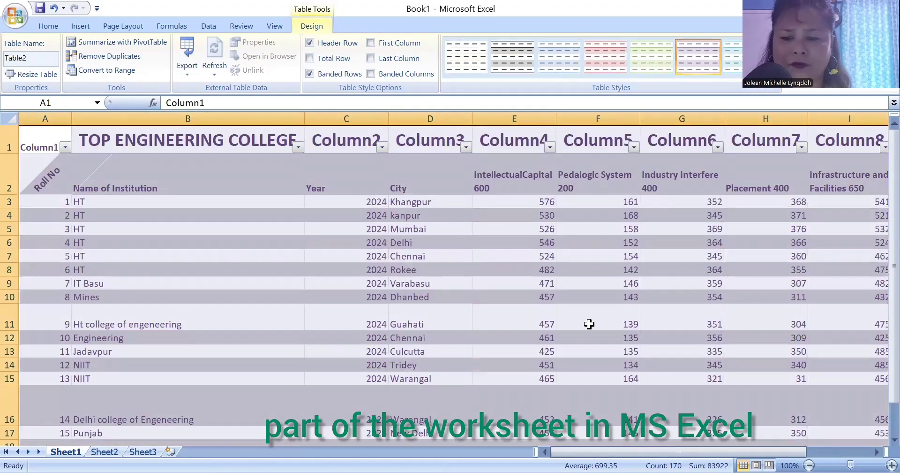